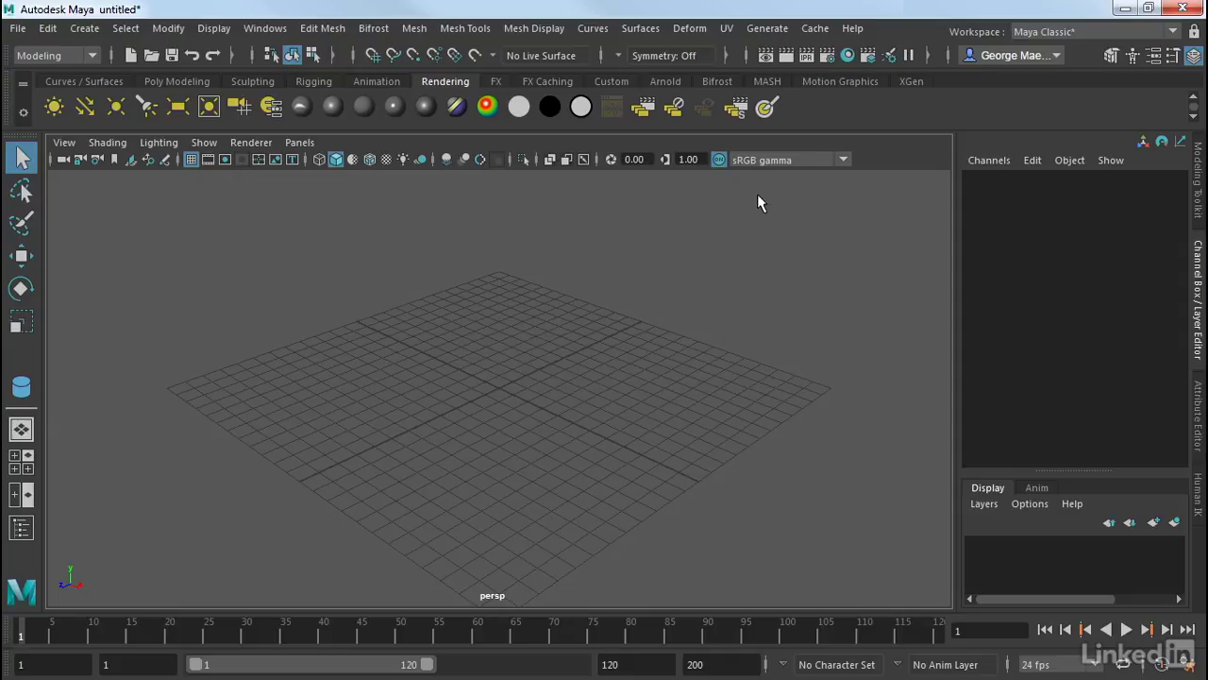
Step: Tear off the NURBS Primitives submenu into a floating window beside the grid
left_click(83, 29)
mouse_move(98, 72)
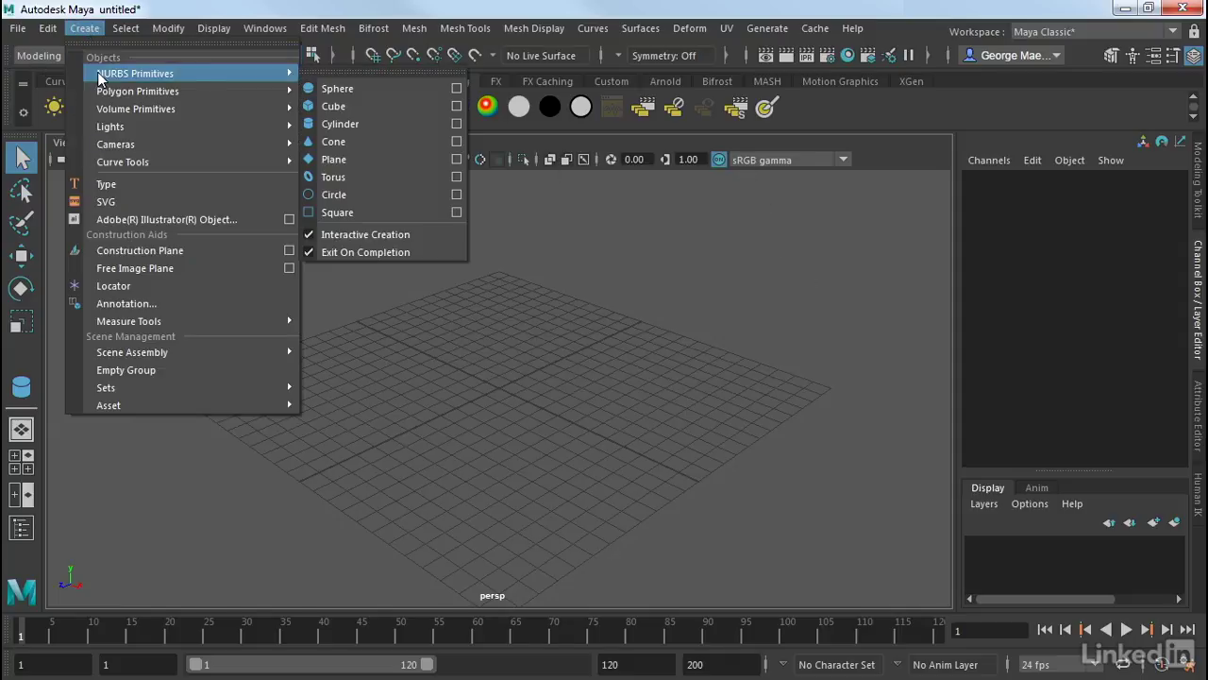
left_click(355, 74)
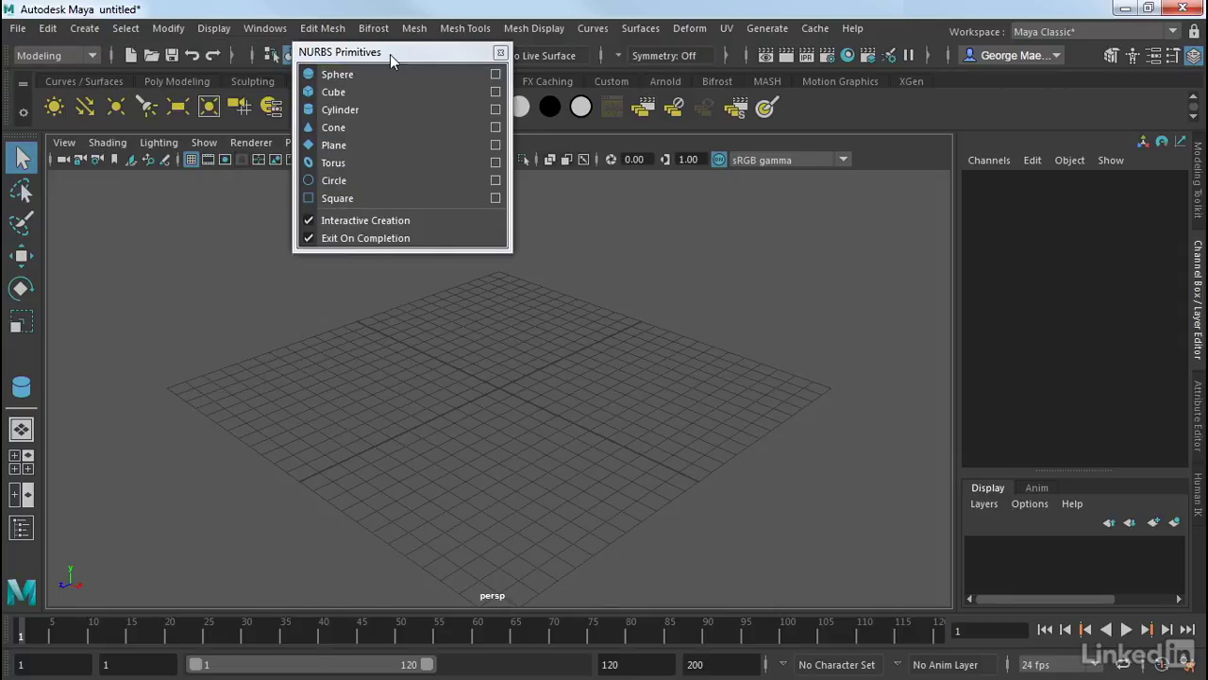
left_click_drag(390, 54, 164, 189)
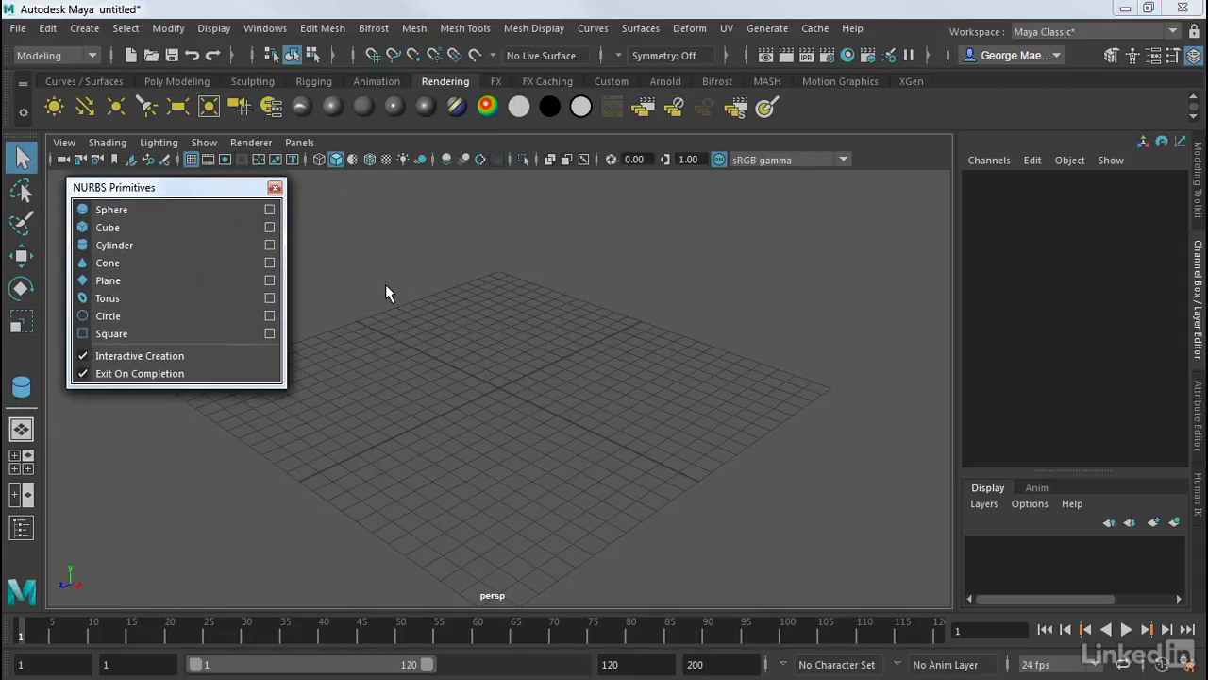
left_click_drag(385, 285, 520, 310, "alt")
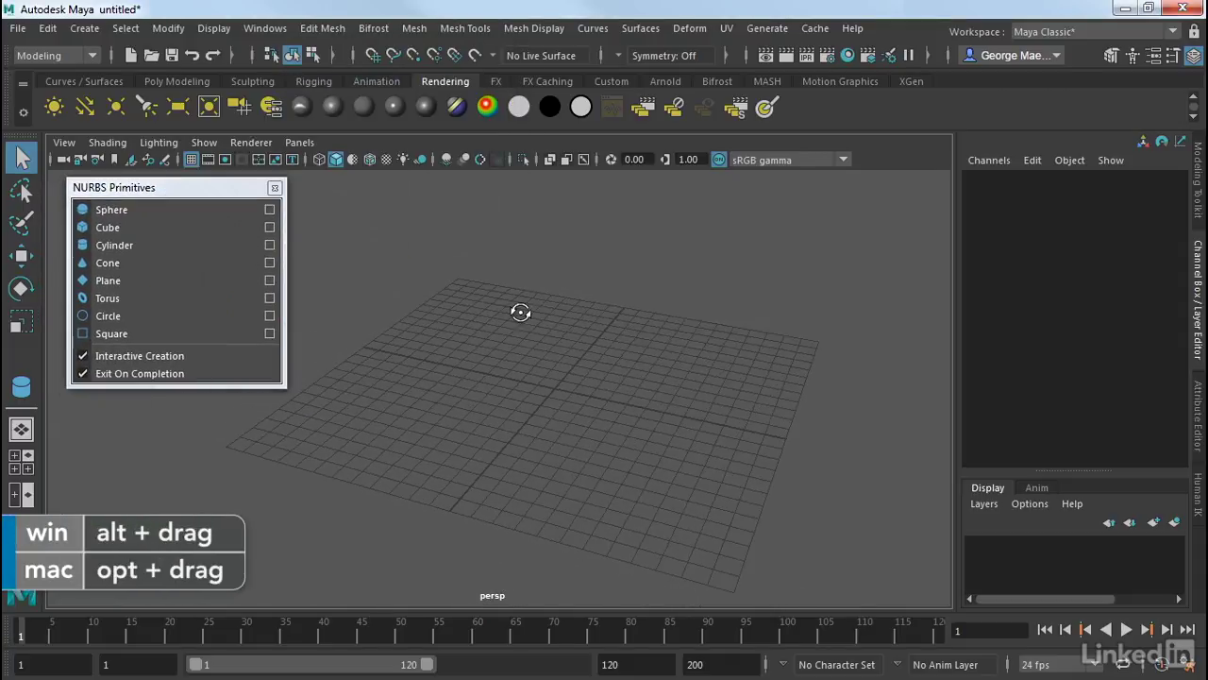
Step: Draw a NURBS sphere out from the grid centre and raise it to Translate Y 6.838
left_click(99, 216)
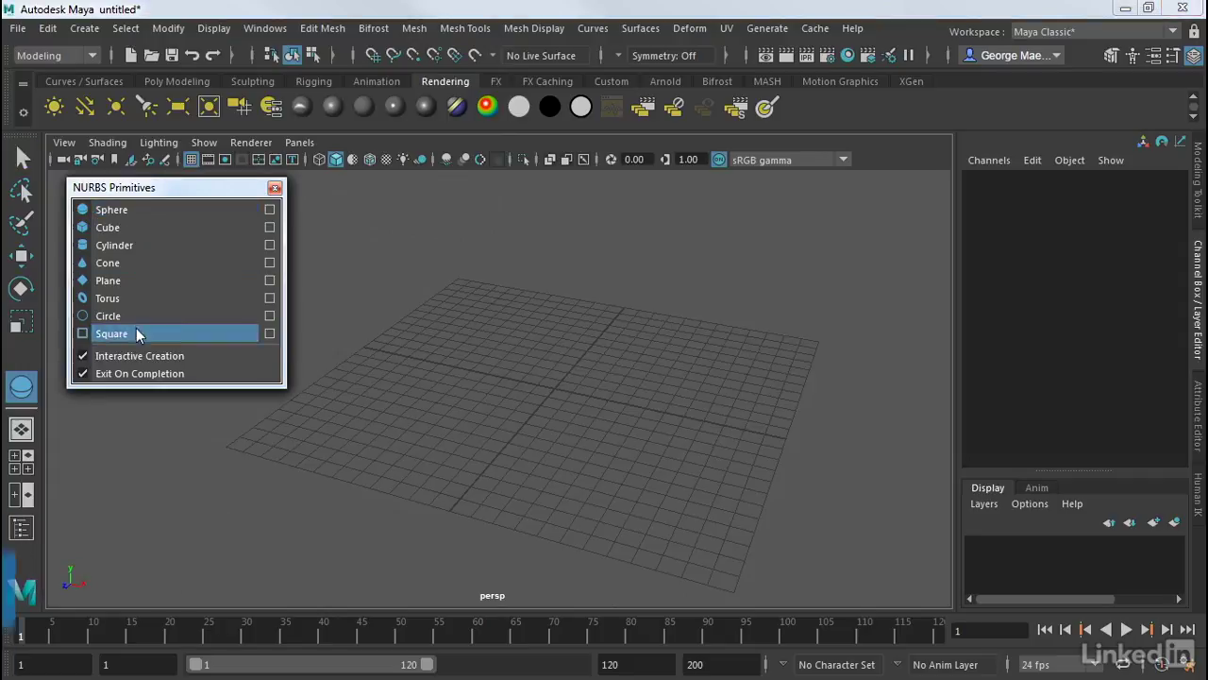
left_click(559, 392)
left_click_drag(559, 392, 773, 393)
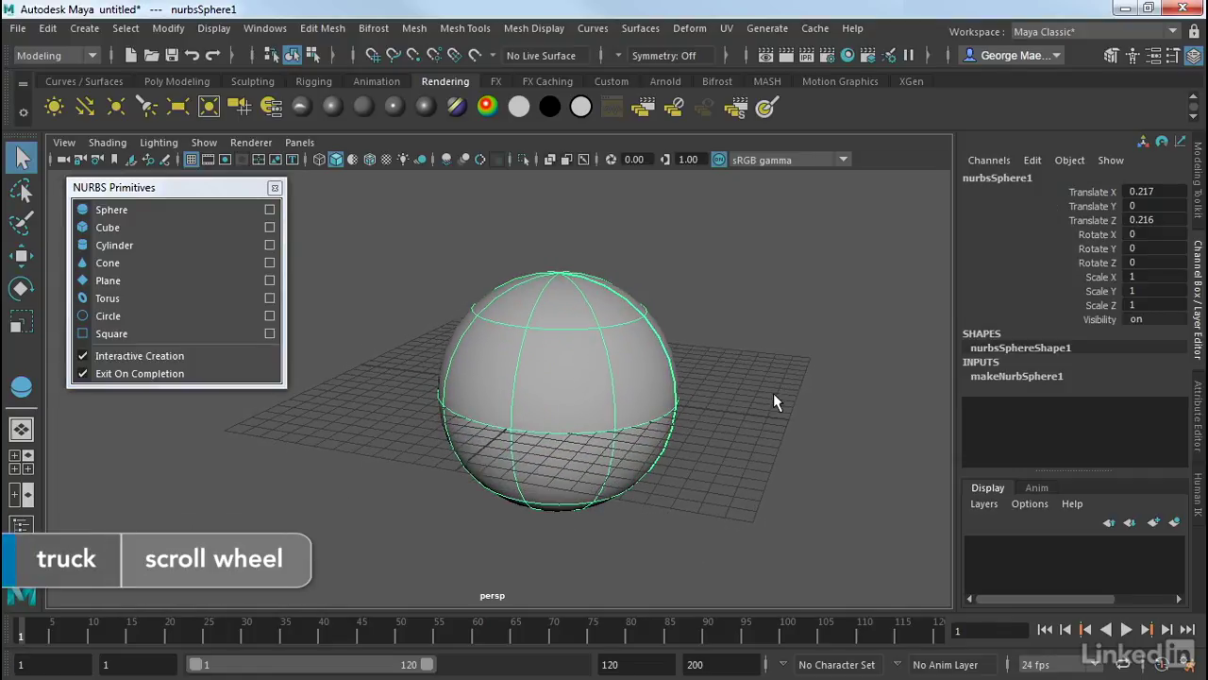
key("w")
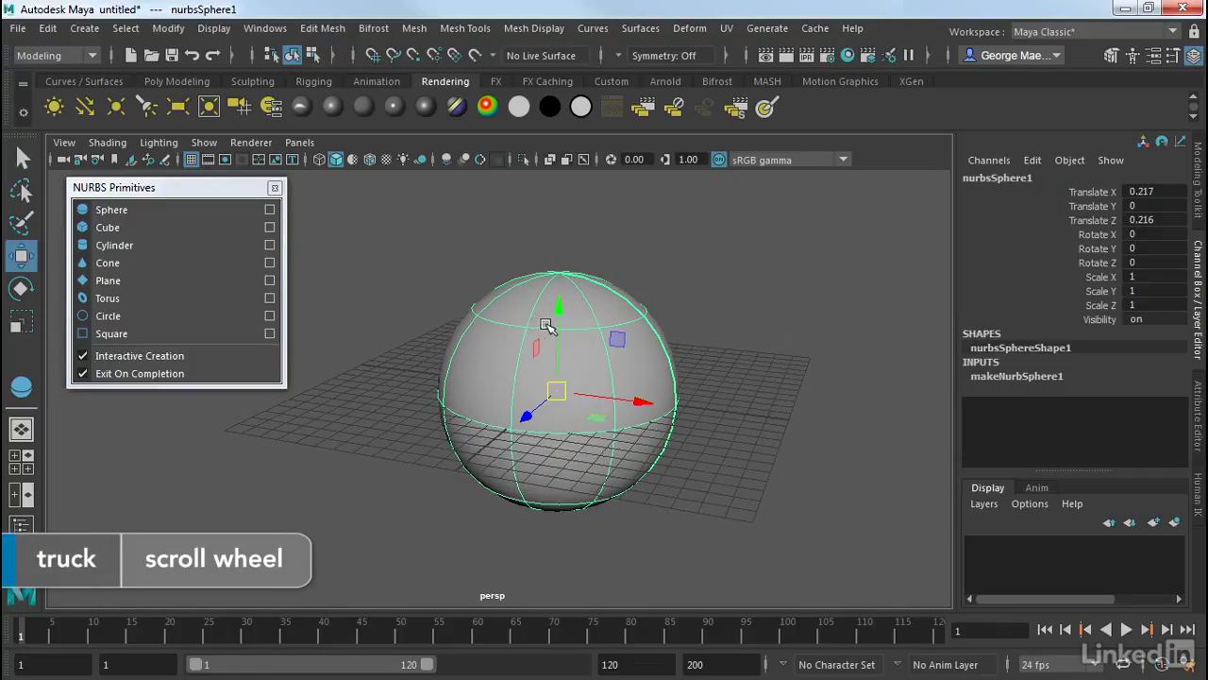
left_click_drag(558, 318, 570, 192)
scroll(685, 268, "down", 3)
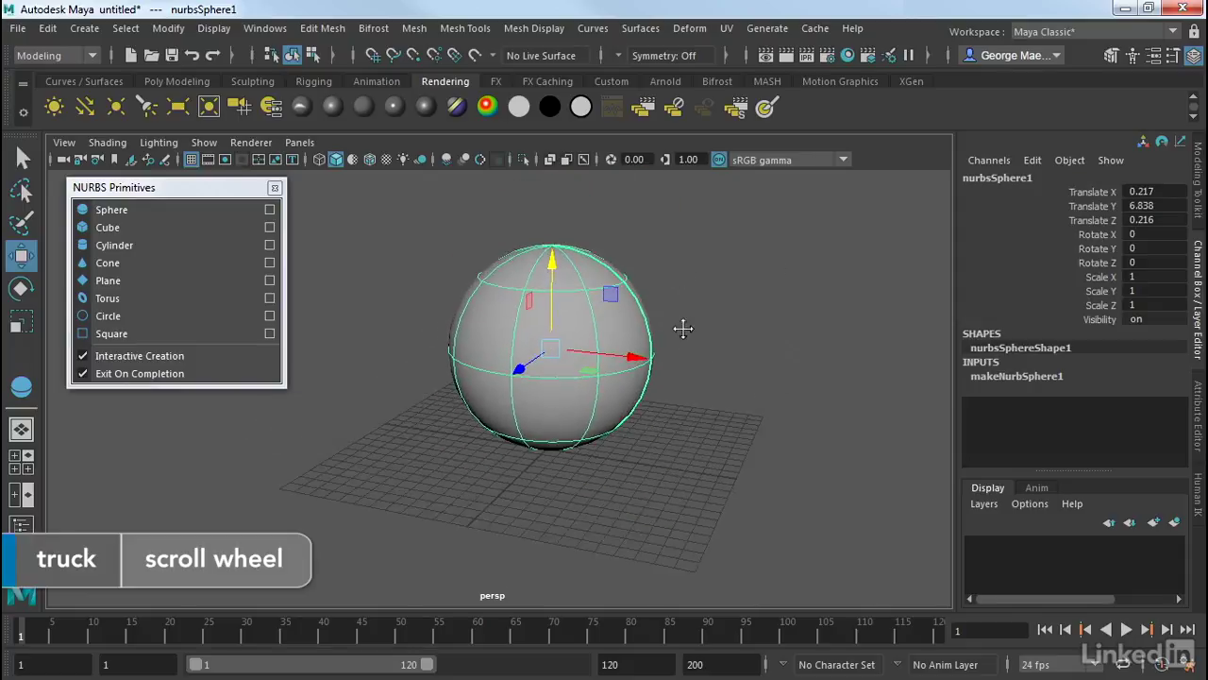
left_click_drag(686, 326, 680, 352, "alt")
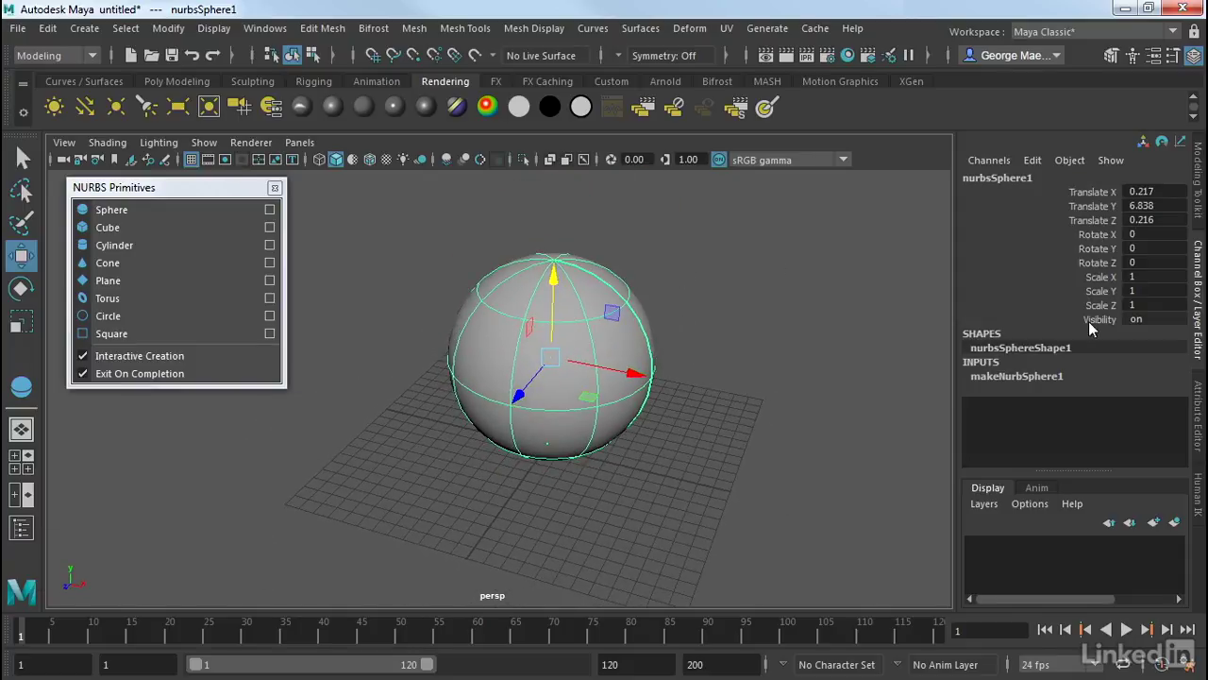
Step: Show the makeNurbSphere1 settings in the Attribute Editor and set Sections and Spans to 10
left_click(1197, 397)
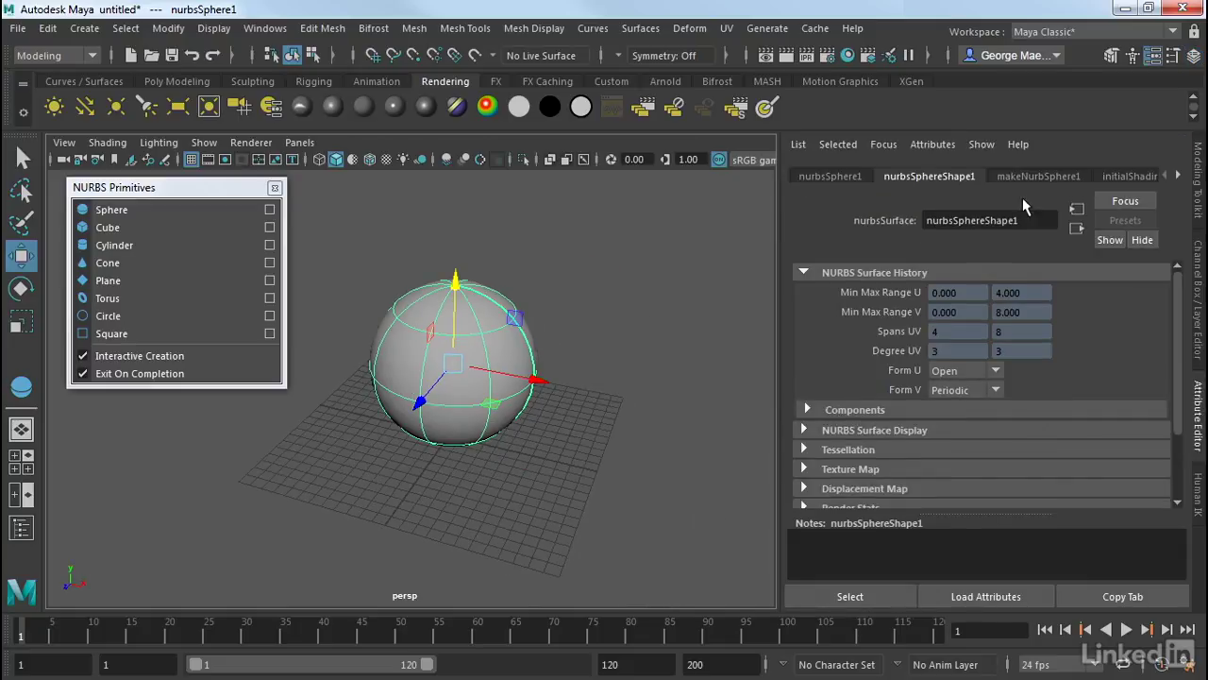
left_click(1036, 176)
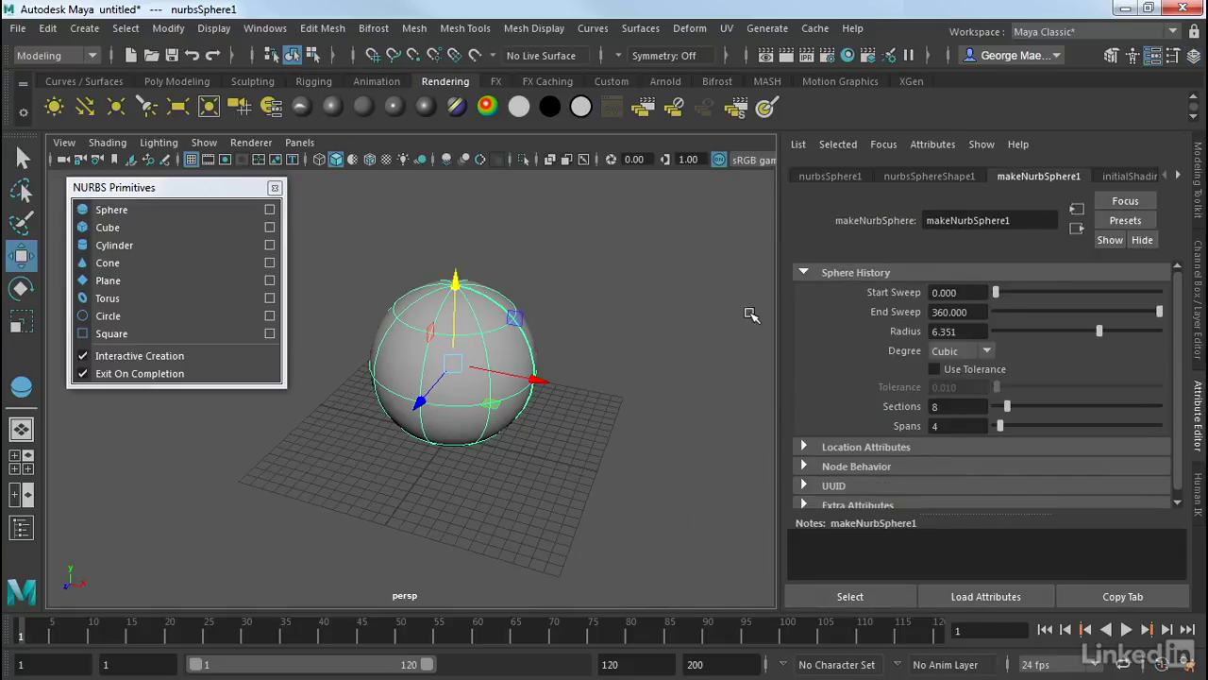
mouse_move(750, 315)
left_mouse_down("alt")
mouse_move(723, 311)
mouse_move(733, 302)
left_mouse_up("alt")
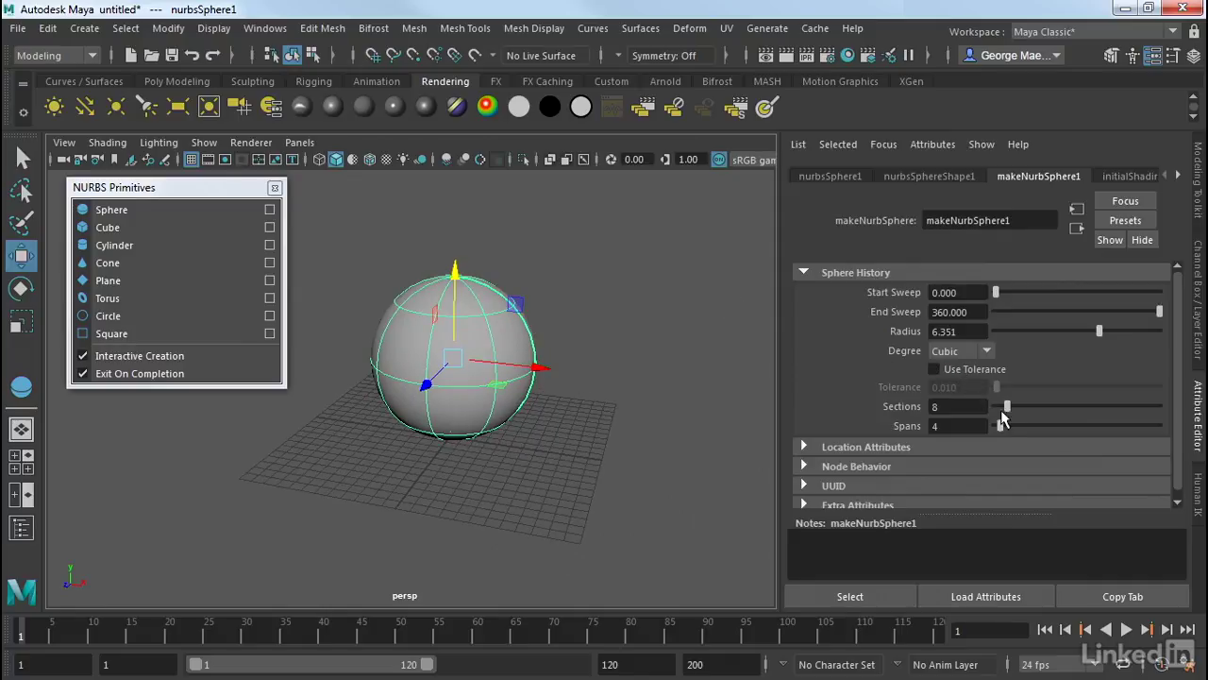
mouse_move(1008, 406)
left_mouse_down()
mouse_move(1023, 401)
mouse_move(1005, 426)
mouse_move(1015, 432)
mouse_move(1011, 407)
left_mouse_up()
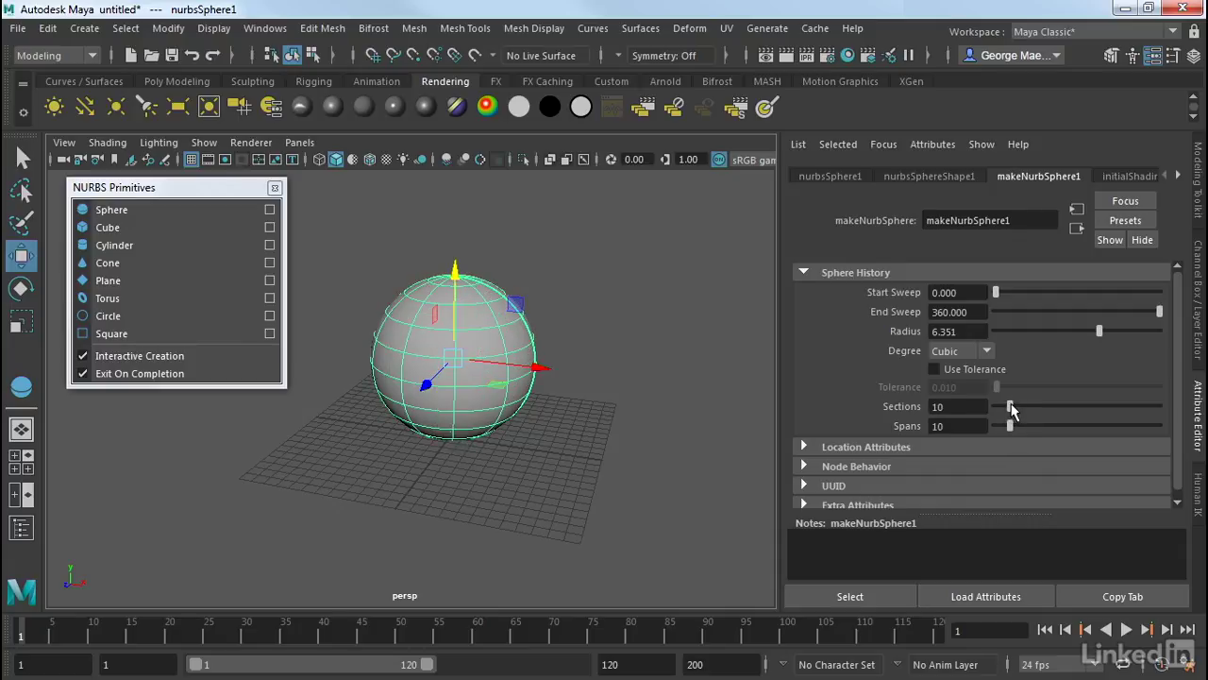
left_click_drag(410, 308, 414, 304, "alt")
right_click_drag(413, 305, 553, 340, "alt")
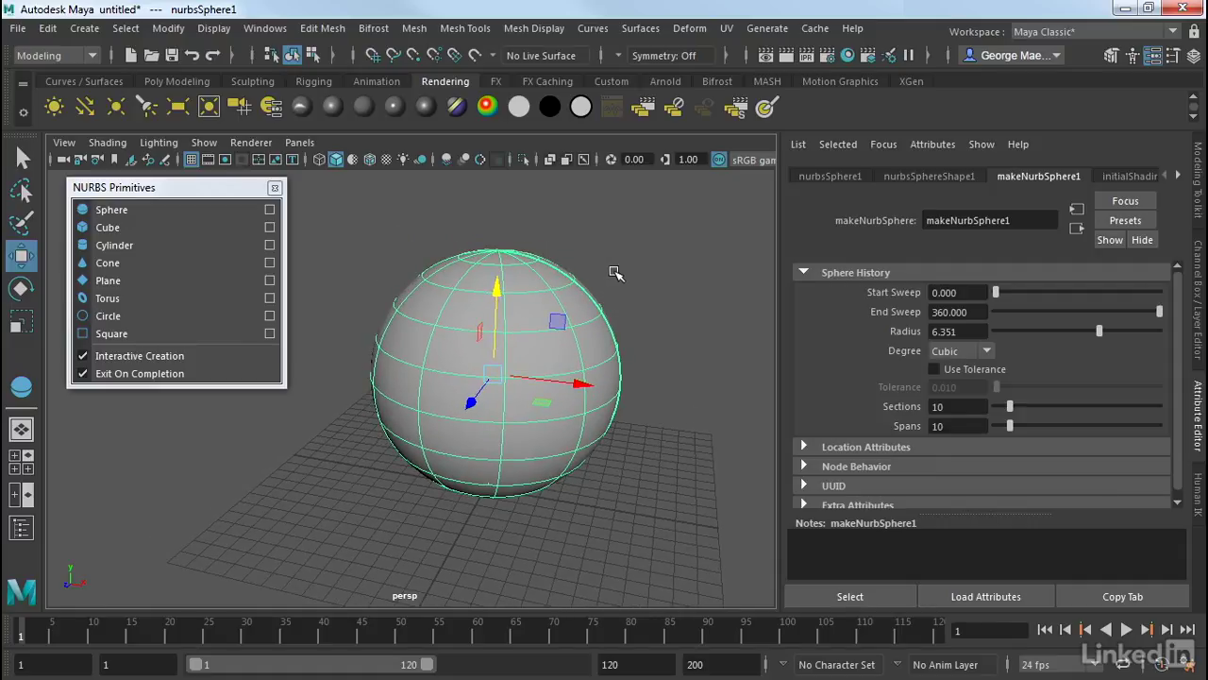
Step: Try Start and End Sweep values to open the sphere, then restore End Sweep to 360
left_click_drag(616, 273, 505, 300, "alt")
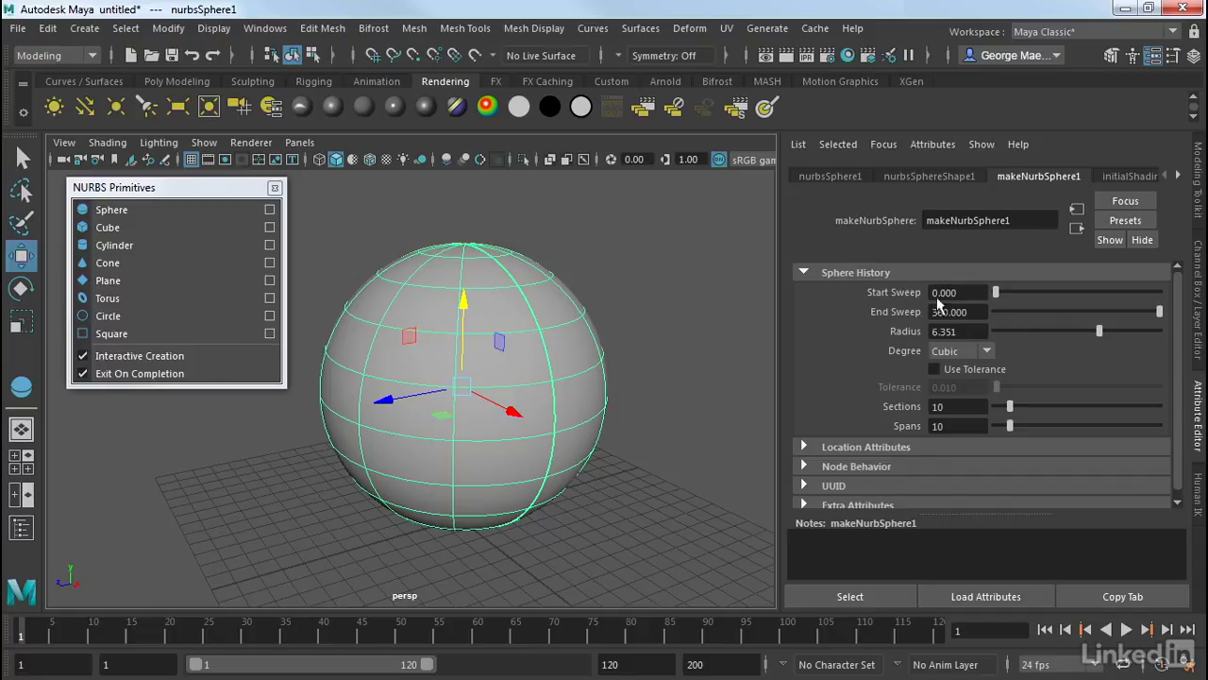
mouse_move(998, 297)
left_mouse_down()
mouse_move(1077, 295)
mouse_move(985, 294)
left_mouse_up()
mouse_move(1157, 313)
left_mouse_down()
mouse_move(1078, 314)
mouse_move(1160, 312)
left_mouse_up()
left_click(679, 321)
Step: Delete the sphere and draw a tall NURBS cylinder, nurbsCylinder1, from a base circle
left_click(517, 327)
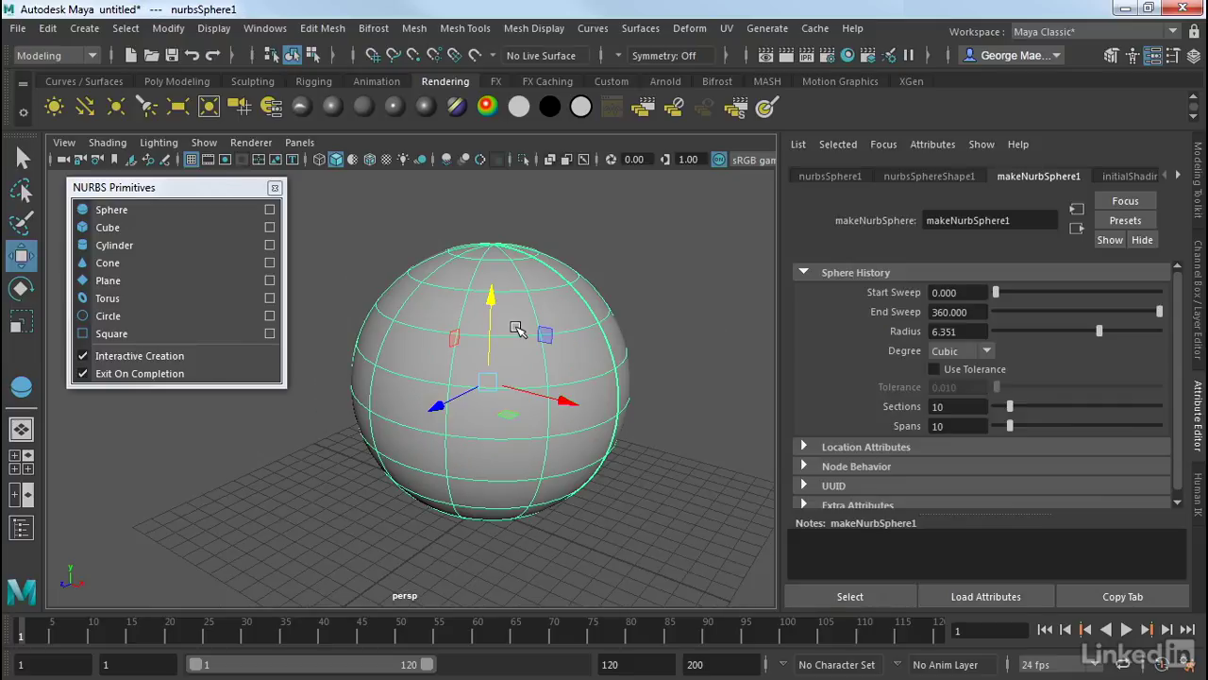
key("Delete")
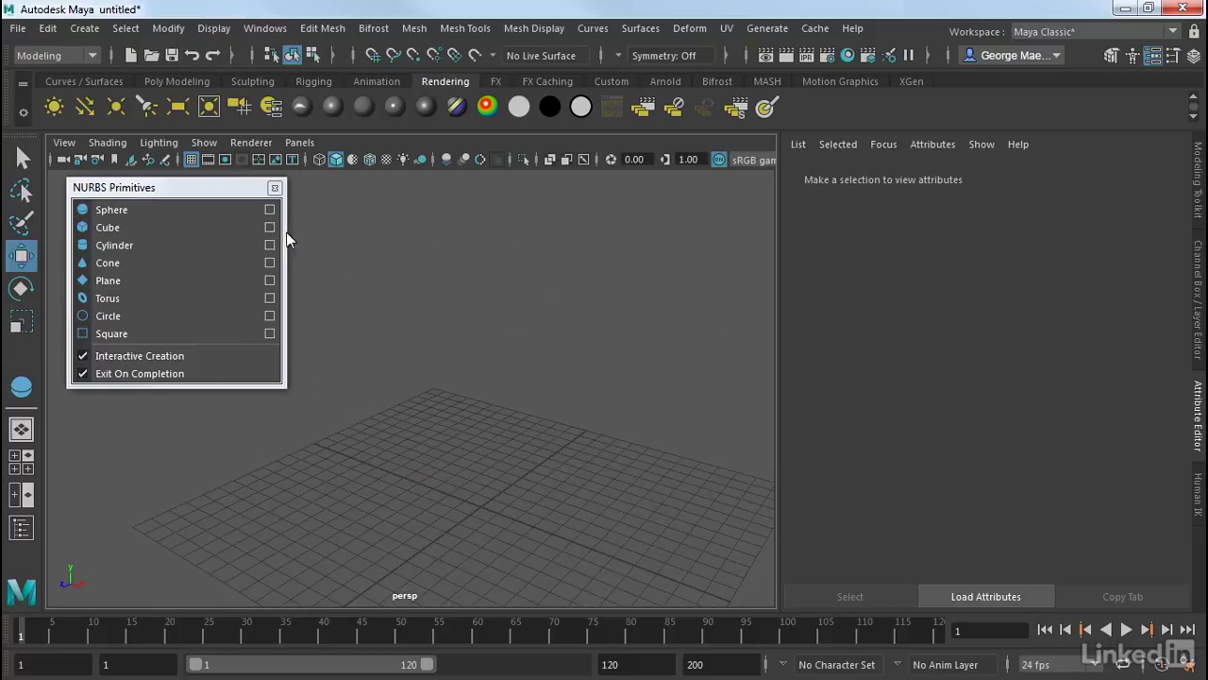
left_click(110, 247)
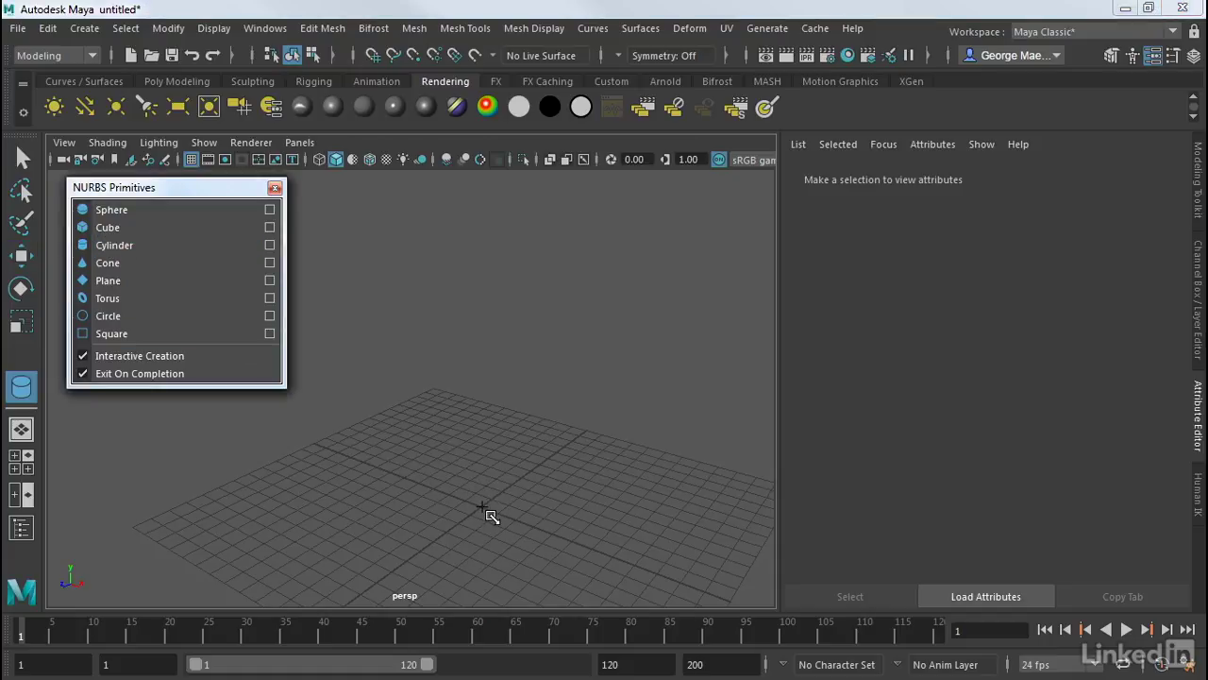
left_click_drag(485, 510, 535, 538)
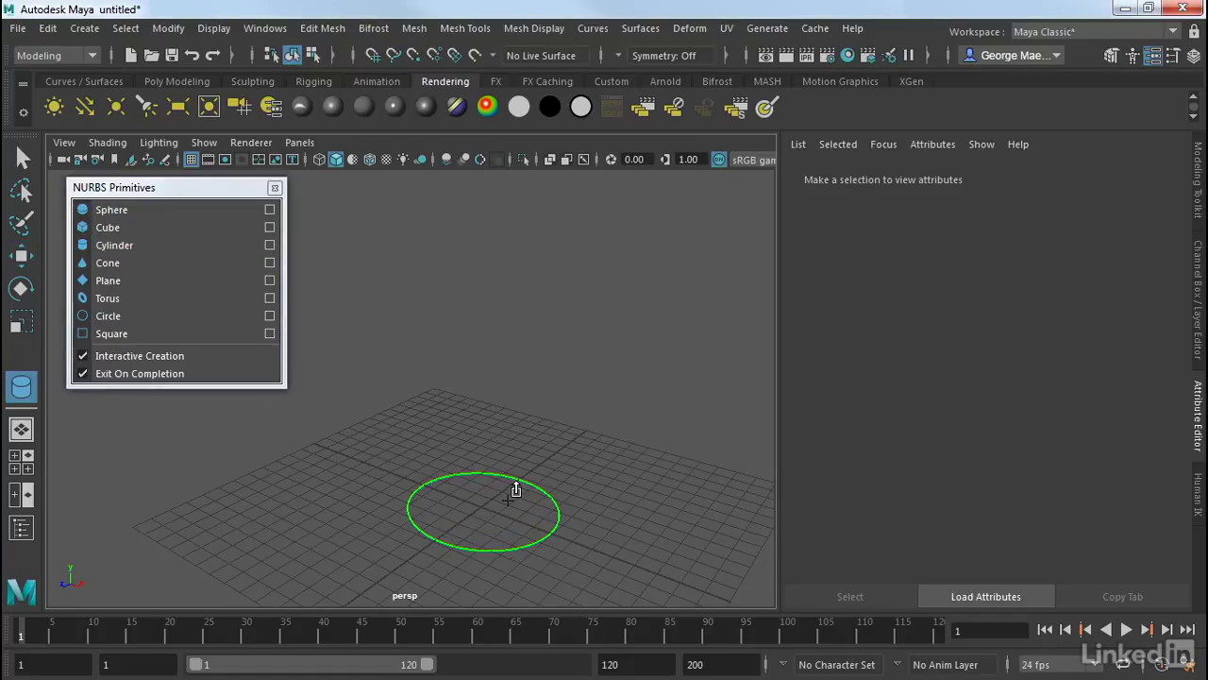
left_click_drag(512, 488, 559, 256)
left_click(647, 323)
left_click(513, 330)
left_click_drag(648, 359, 681, 340, "alt")
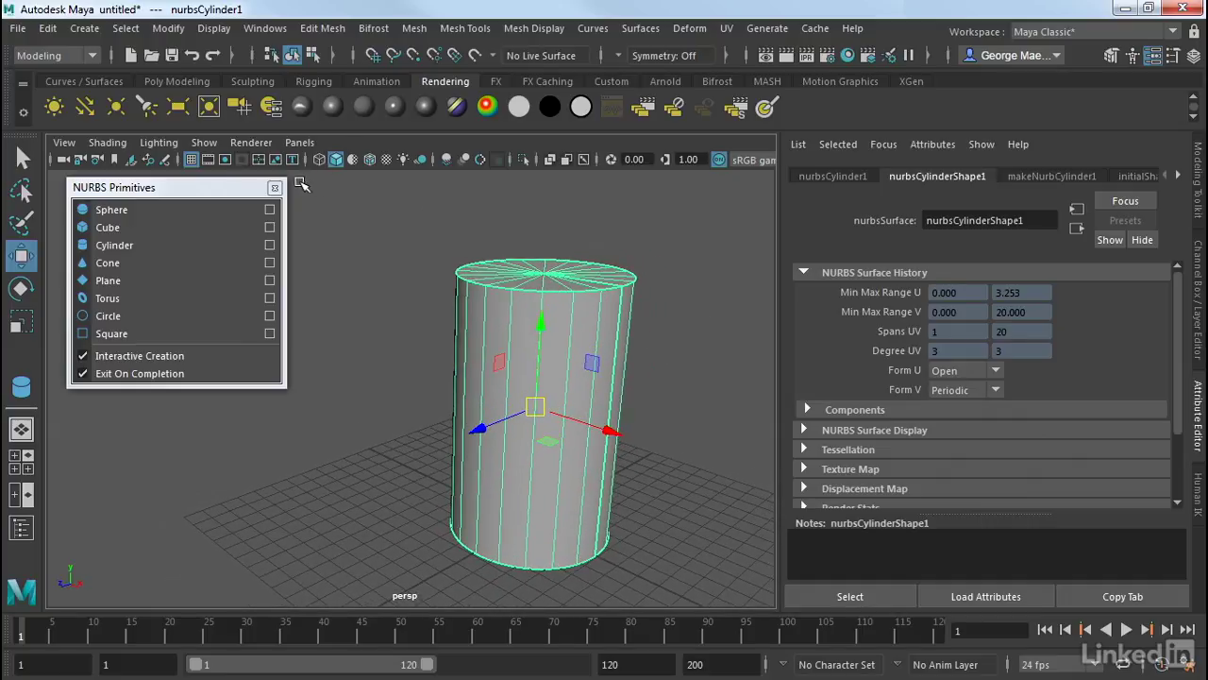
Step: Open the Outliner and expand nurbsCylinder1 to show bottomCap1 and topCap1
left_click(252, 34)
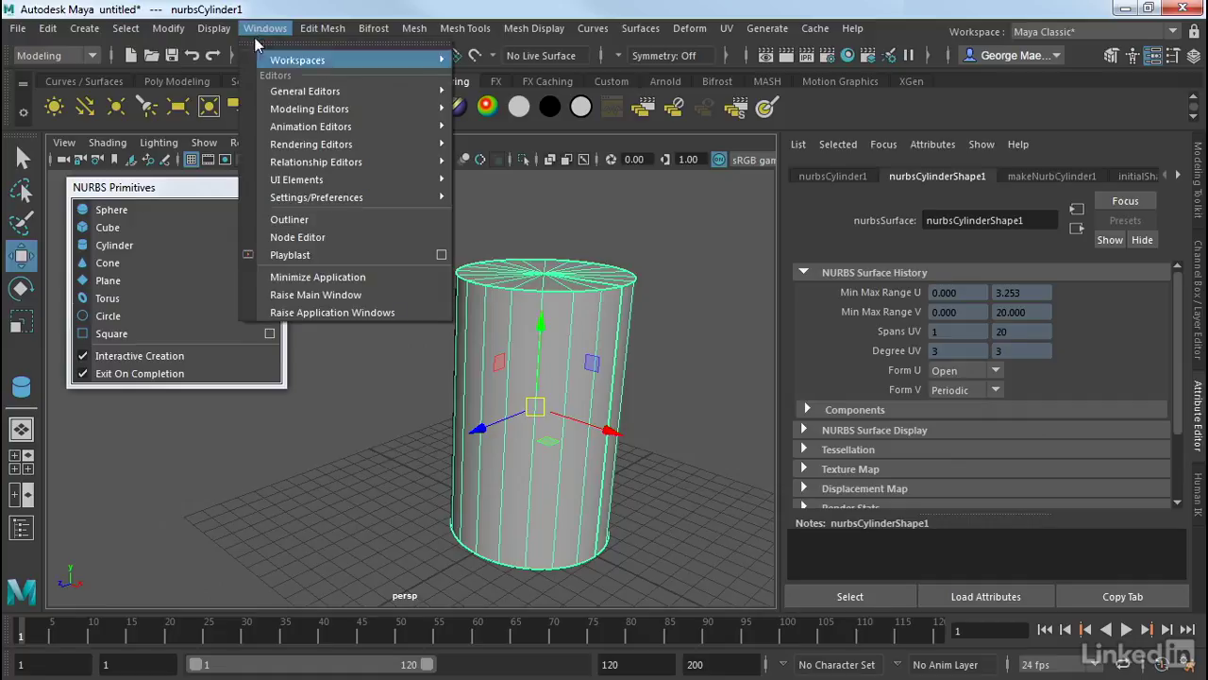
left_click(293, 223)
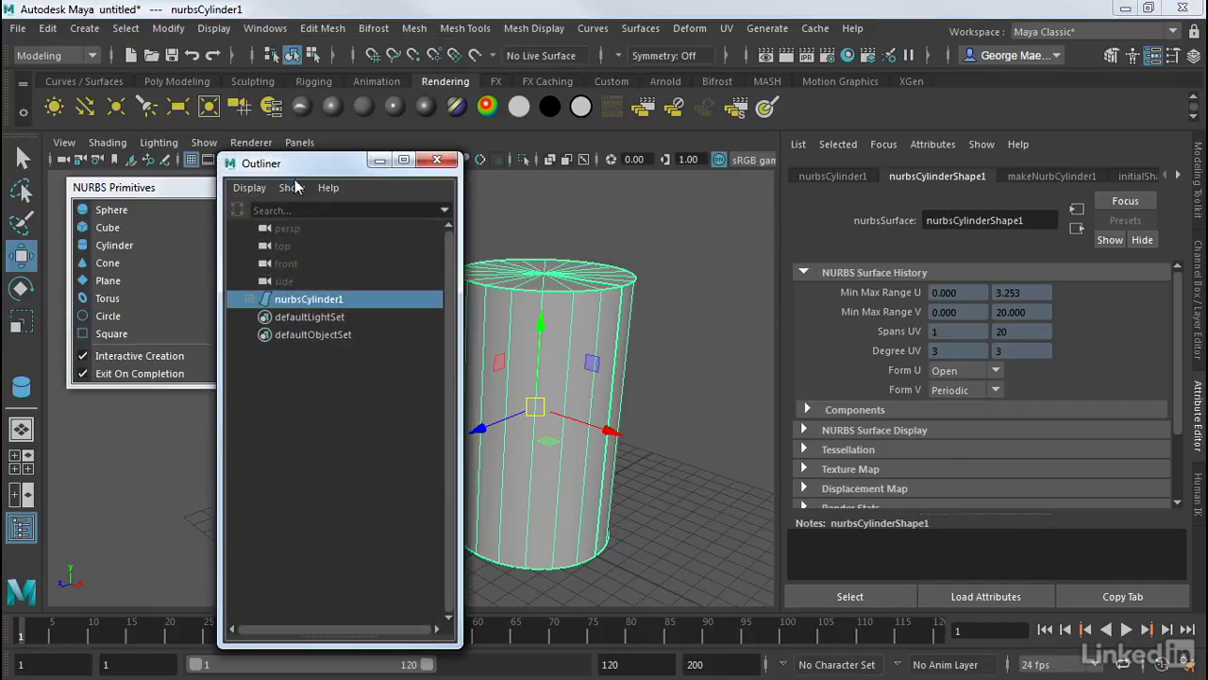
left_click_drag(294, 168, 170, 148)
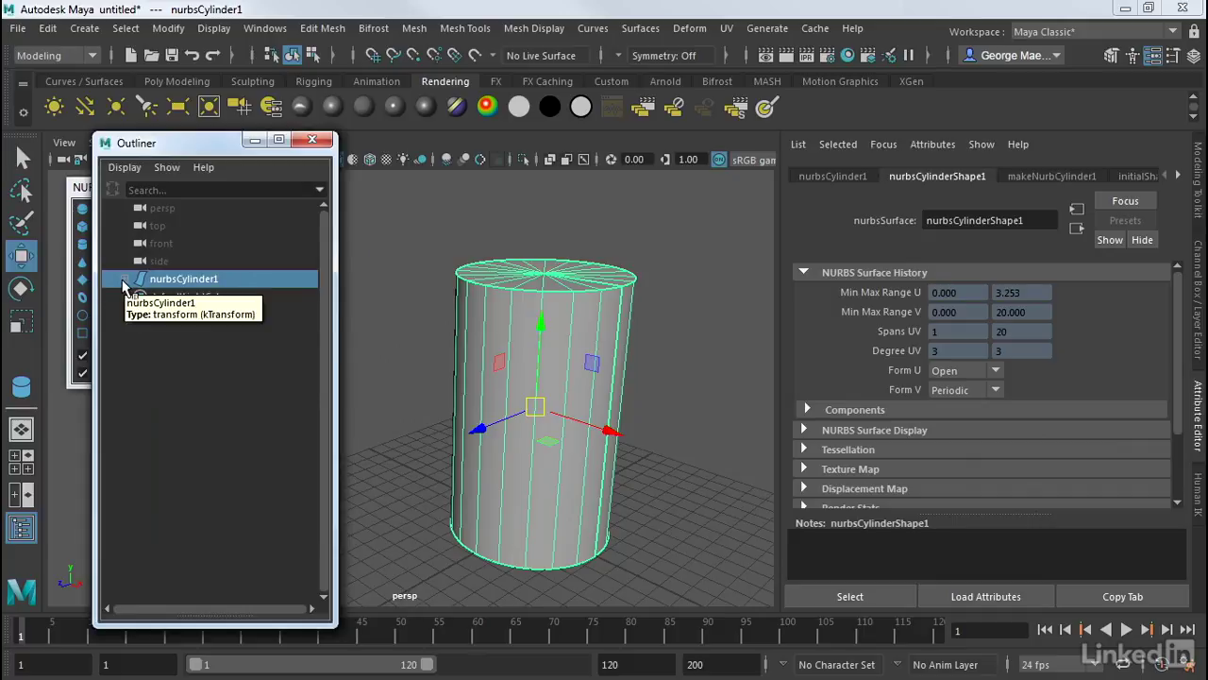
left_click(123, 281)
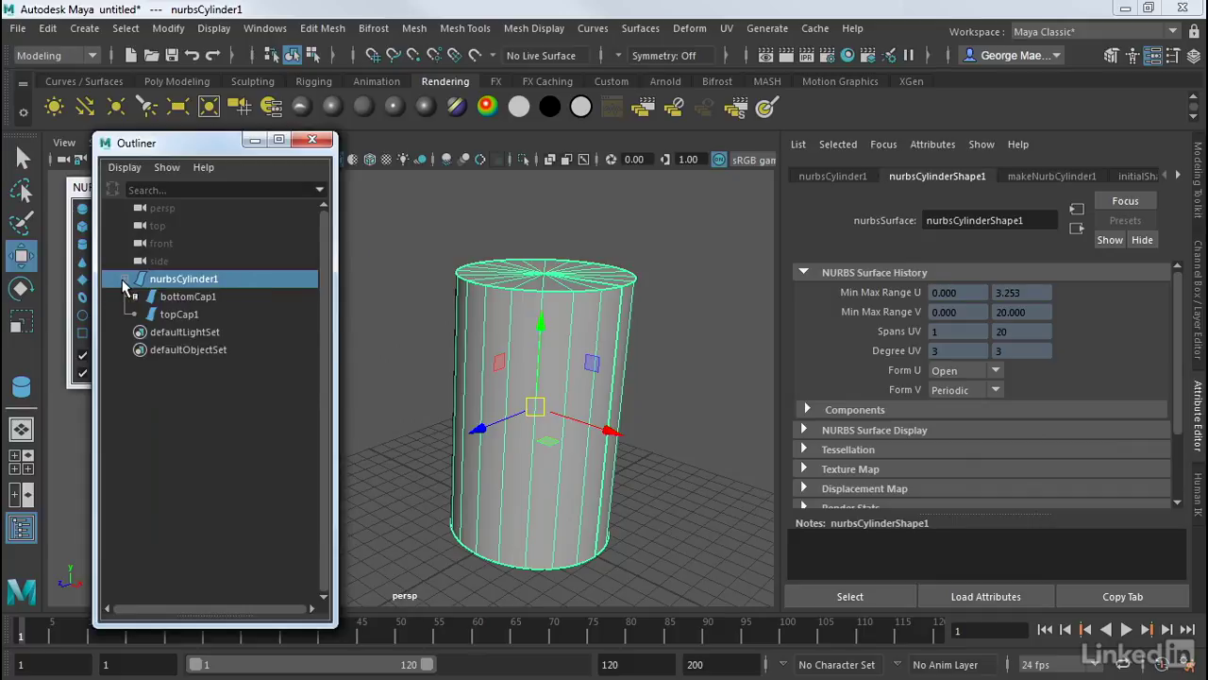
Step: Select topCap1 and lift it off the top of the cylinder
left_click(182, 299)
left_click(176, 317)
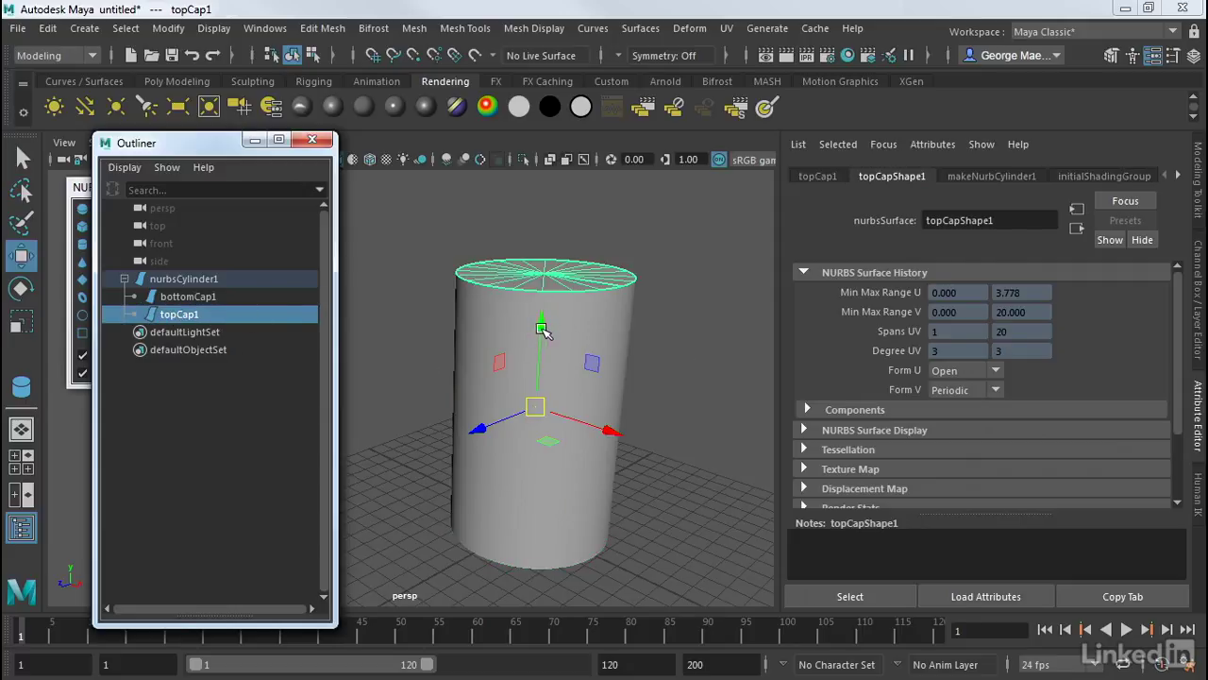
left_click_drag(542, 324, 544, 294)
left_click_drag(623, 326, 659, 335, "alt")
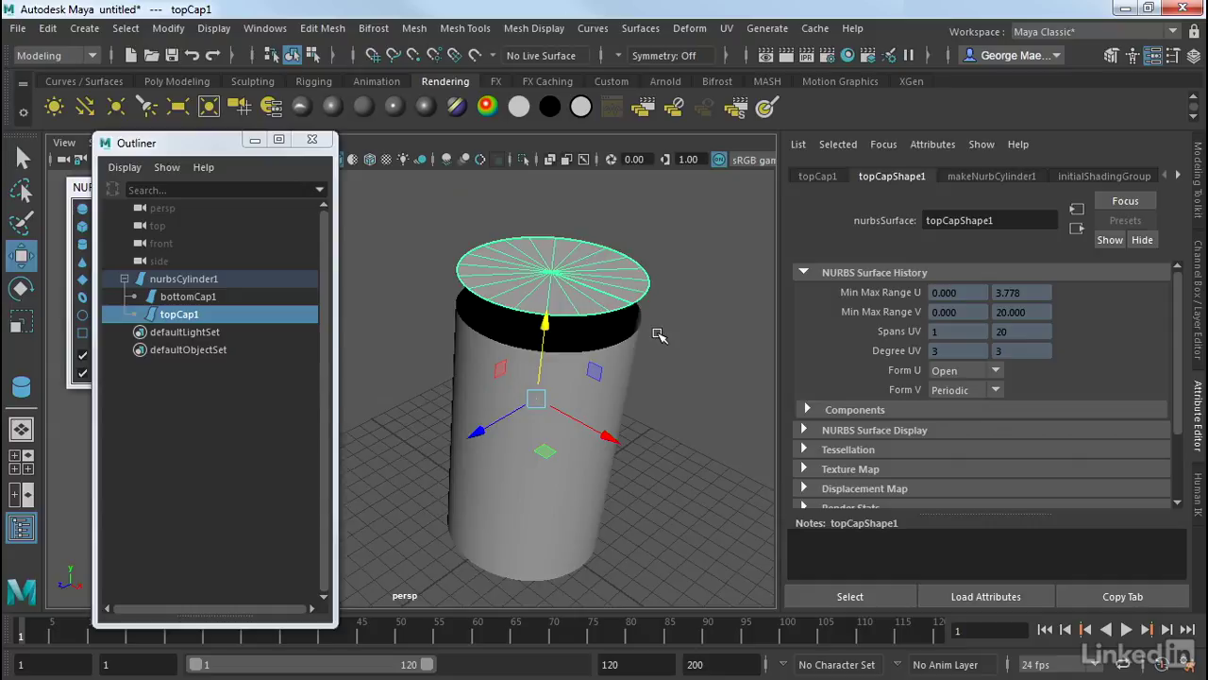
Step: Put the top cap back, then give makeNurbCylinder1 Start Sweep 72.787, 18 sections and 5 spans
key("ctrl+z")
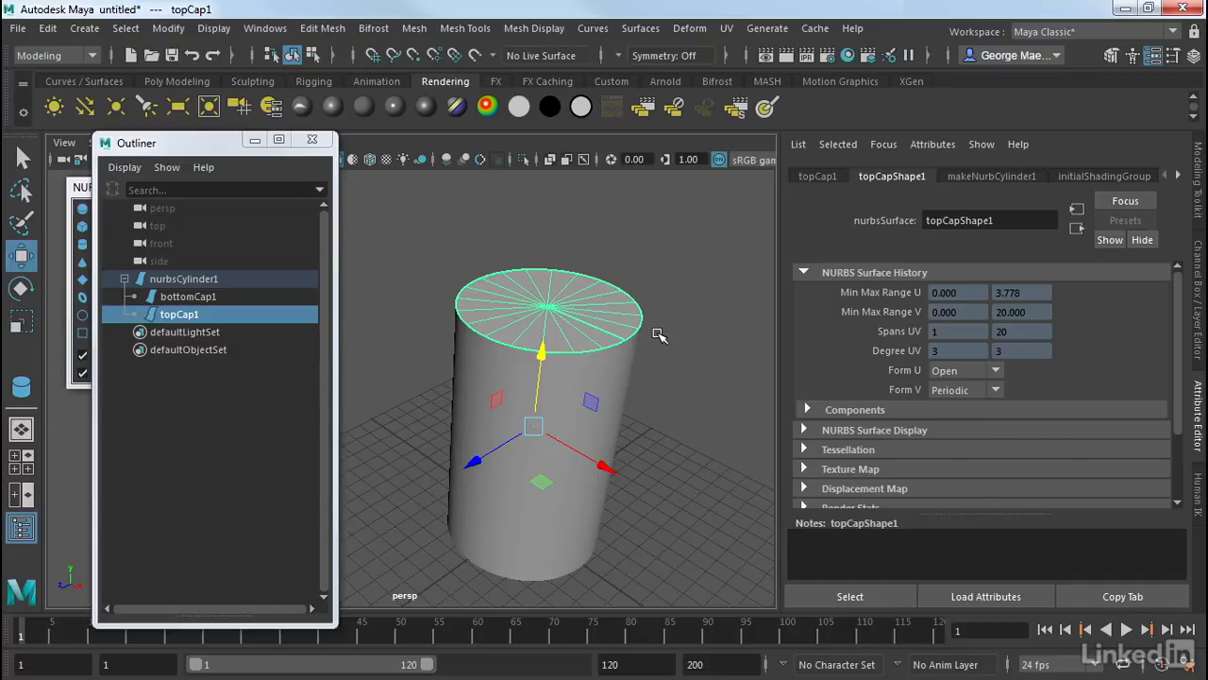
left_click(663, 275)
left_click(573, 359)
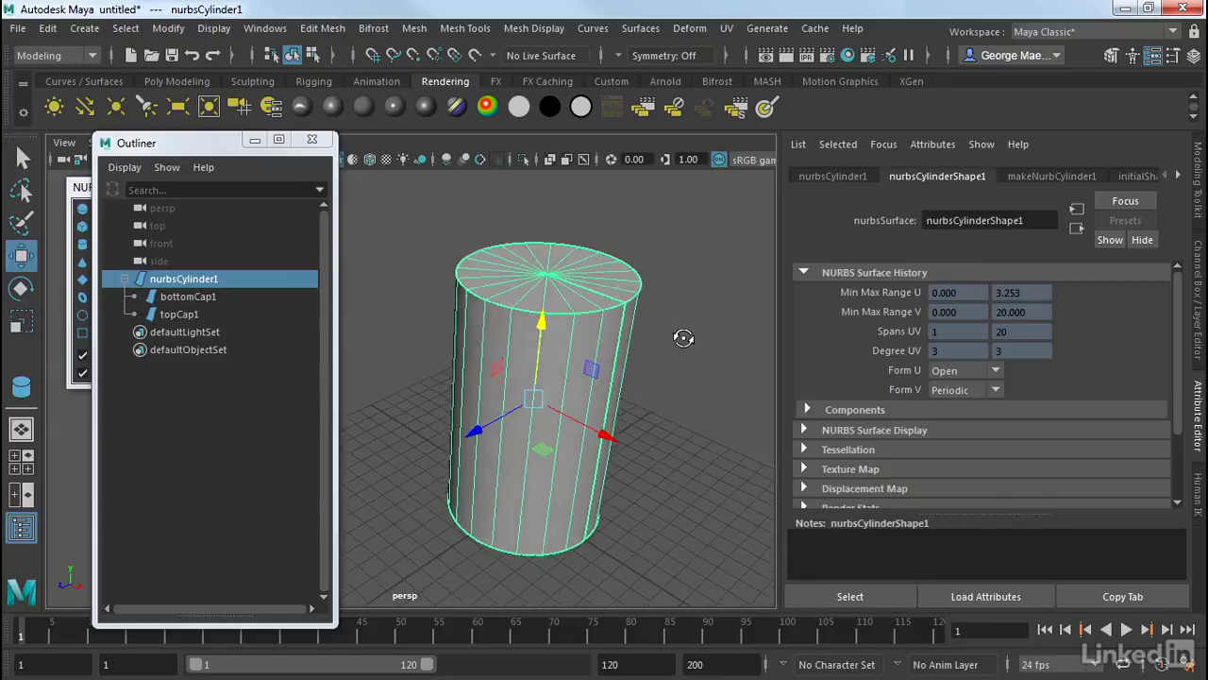
left_click_drag(684, 338, 688, 332, "alt")
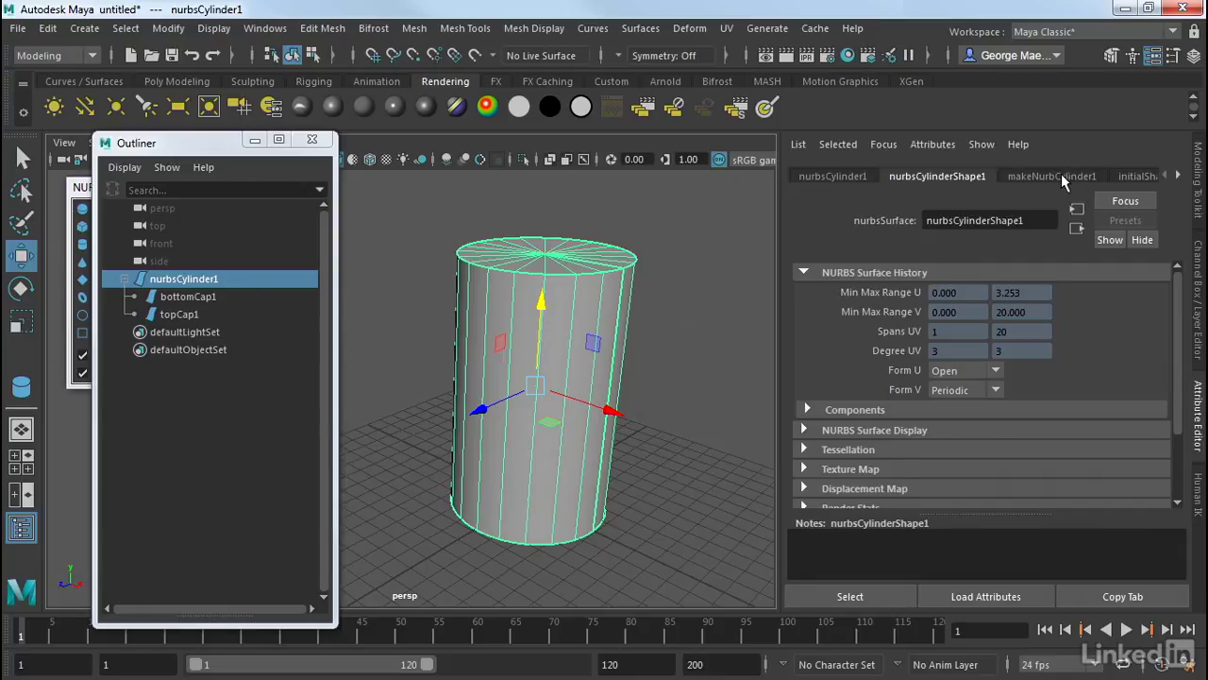
left_click(1061, 176)
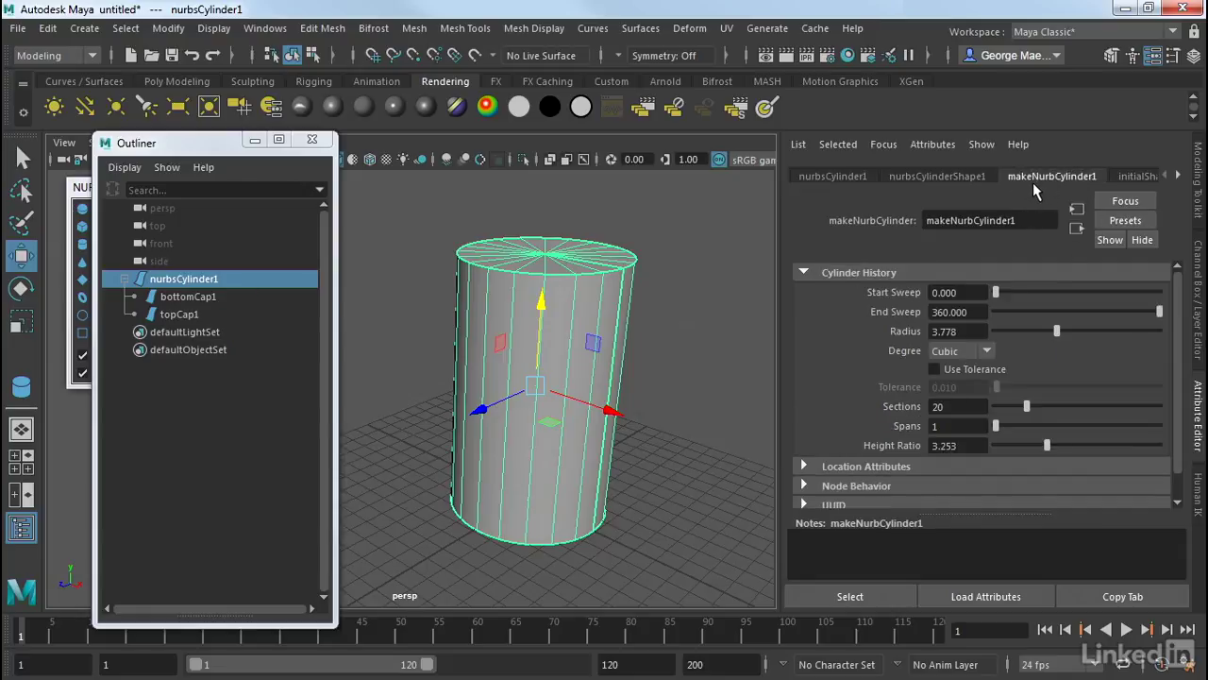
left_click_drag(994, 293, 1028, 297)
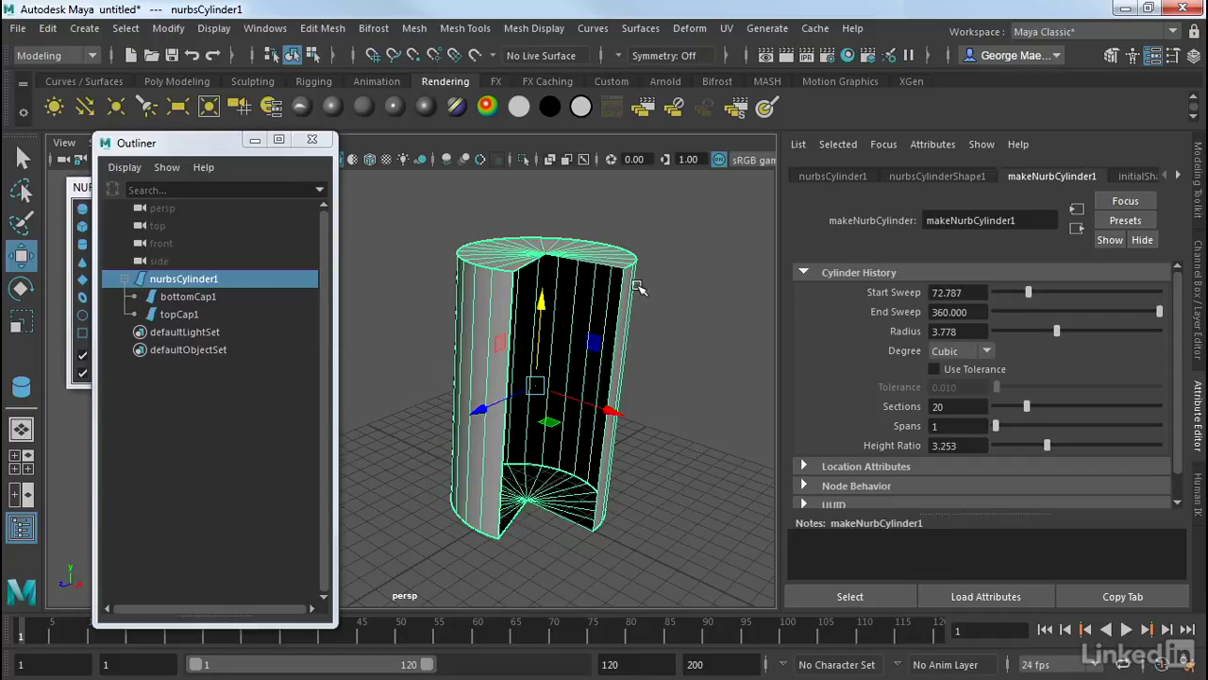
left_click_drag(640, 289, 657, 238, "alt")
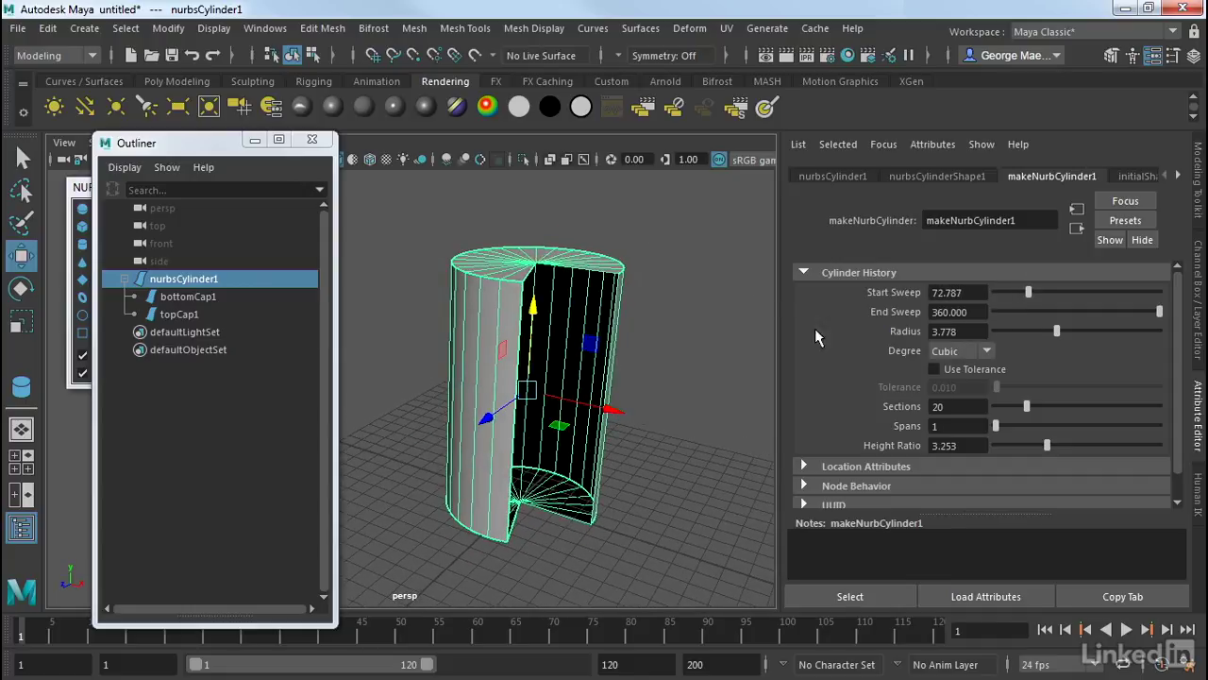
left_click_drag(996, 425, 1025, 415)
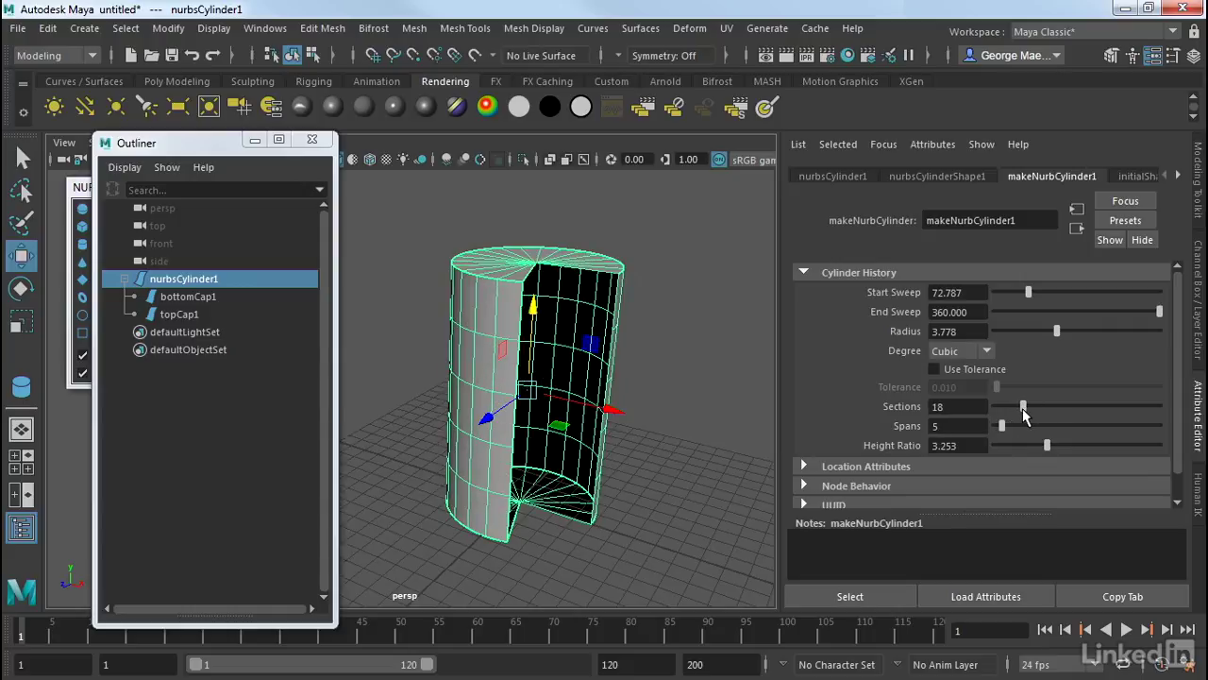
Step: Delete the cylinder's topCap1 and bottomCap1 surfaces
left_click(658, 253)
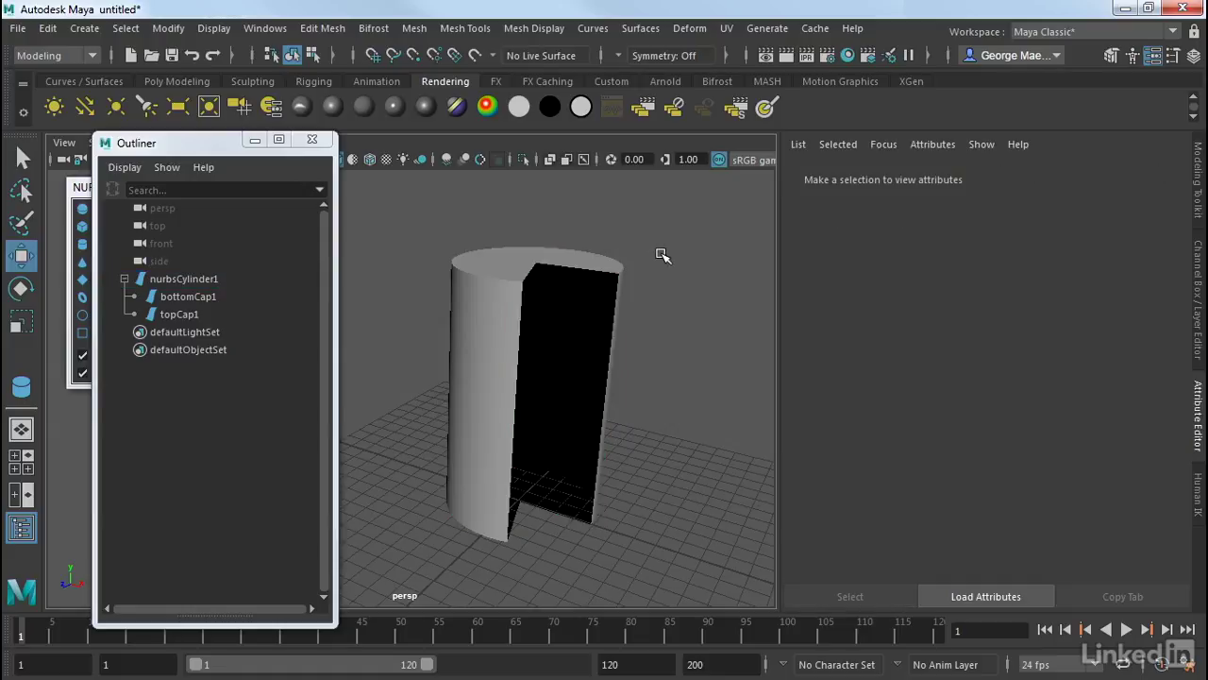
left_click_drag(663, 300, 534, 280, "alt")
left_click(534, 280)
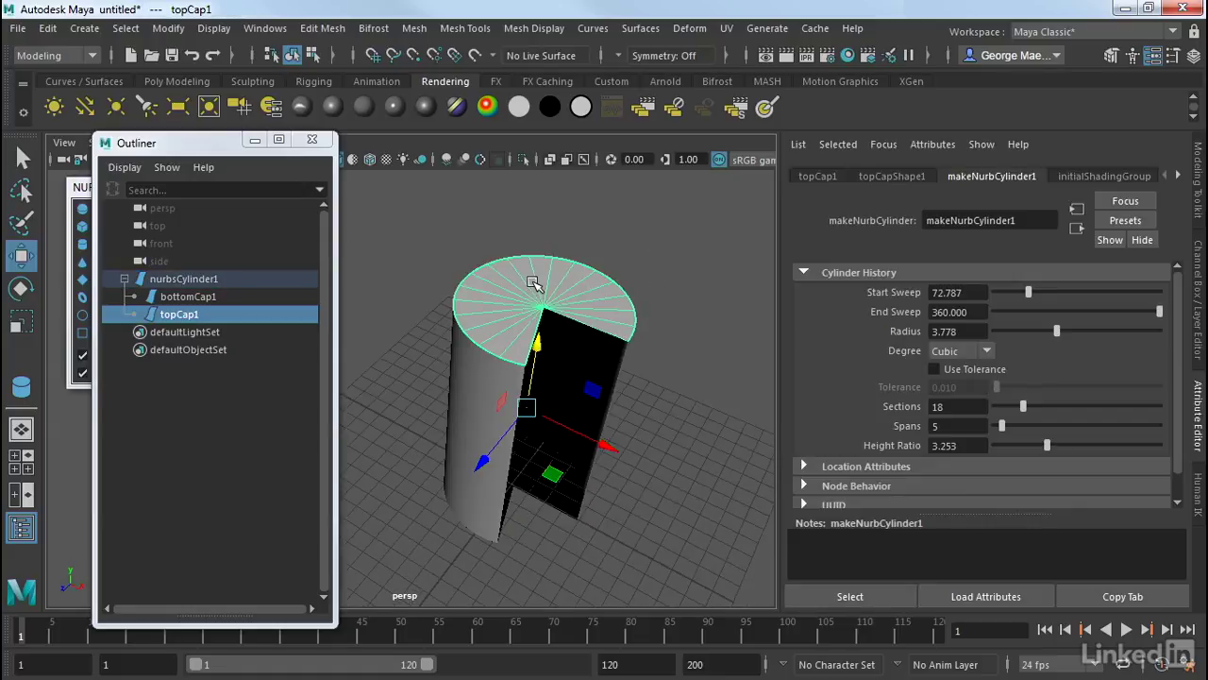
left_click(538, 472, "shift")
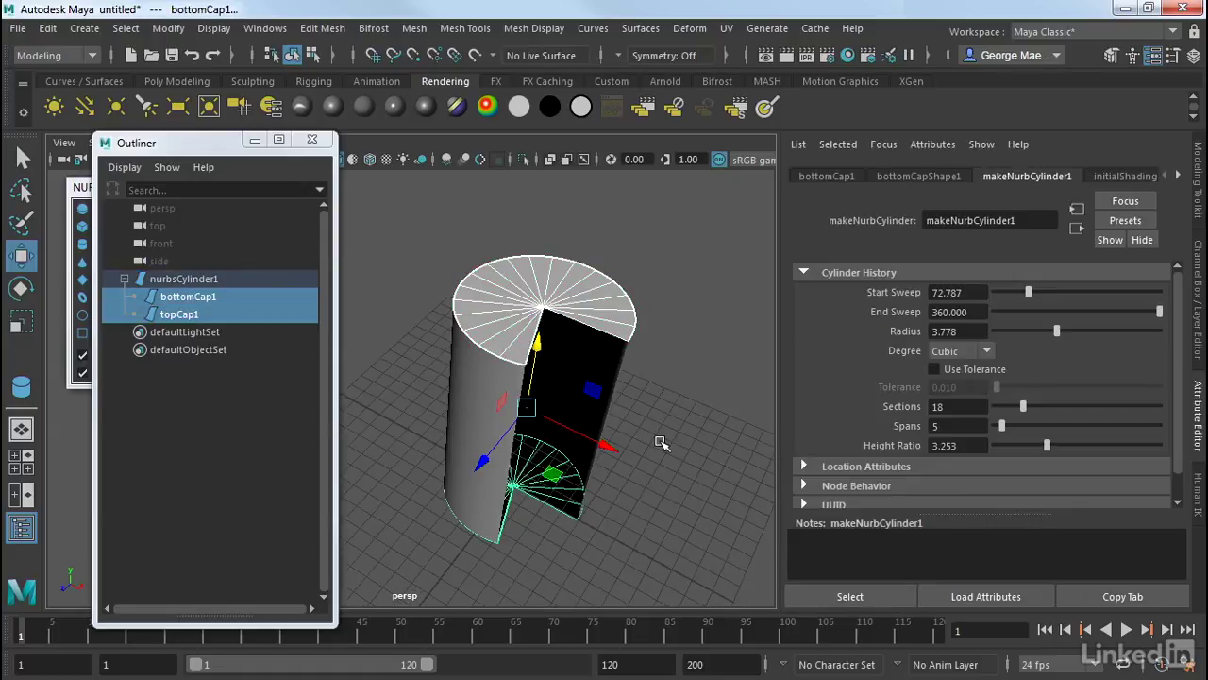
key("Delete")
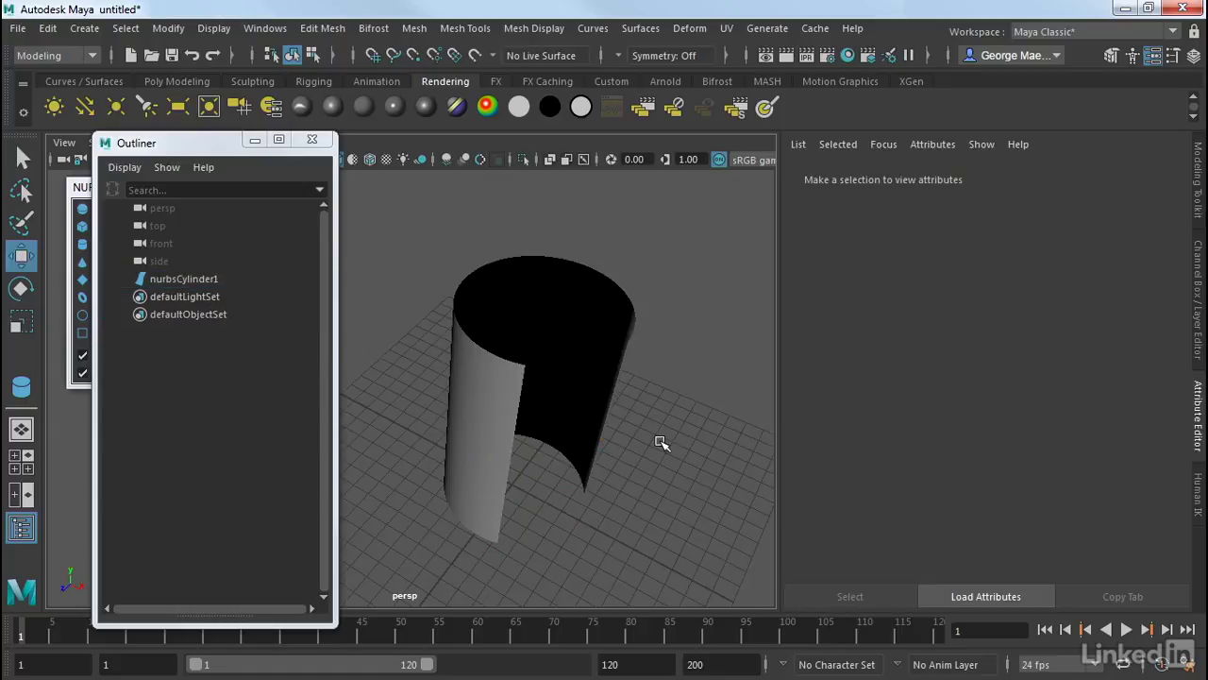
Step: In the NURBS Cylinder options, set Caps to Both and enable Extra transform on caps
left_click(73, 189)
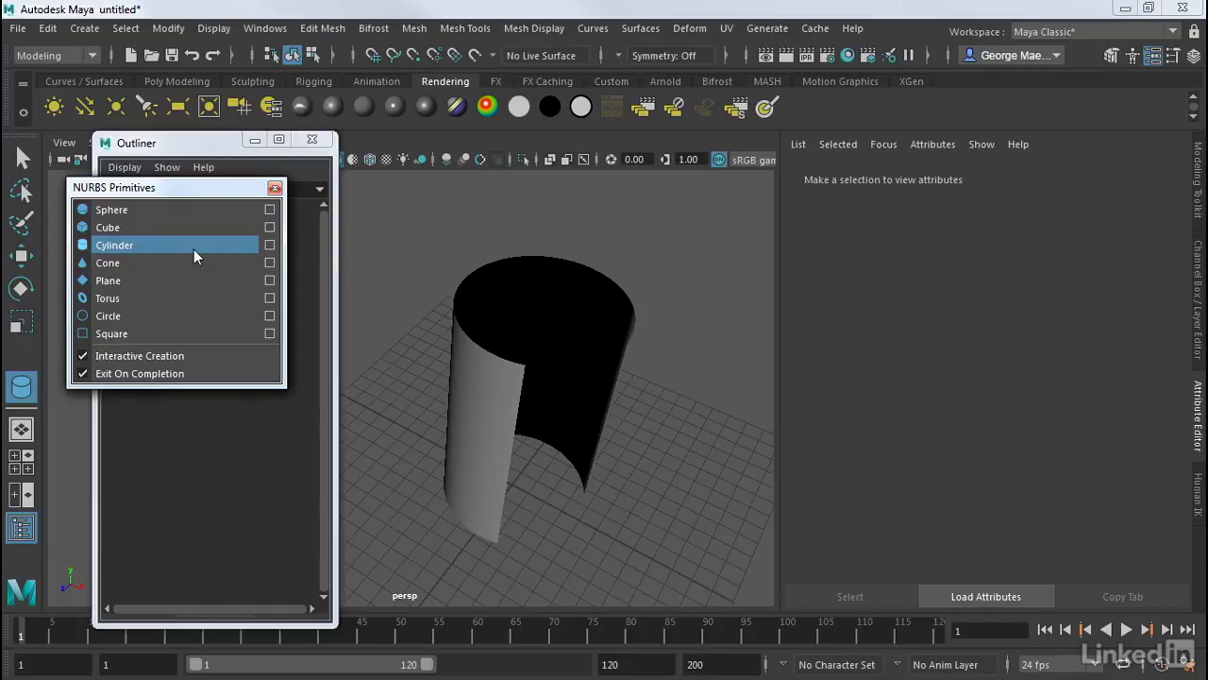
left_click(271, 246)
left_click_drag(403, 94, 749, 37)
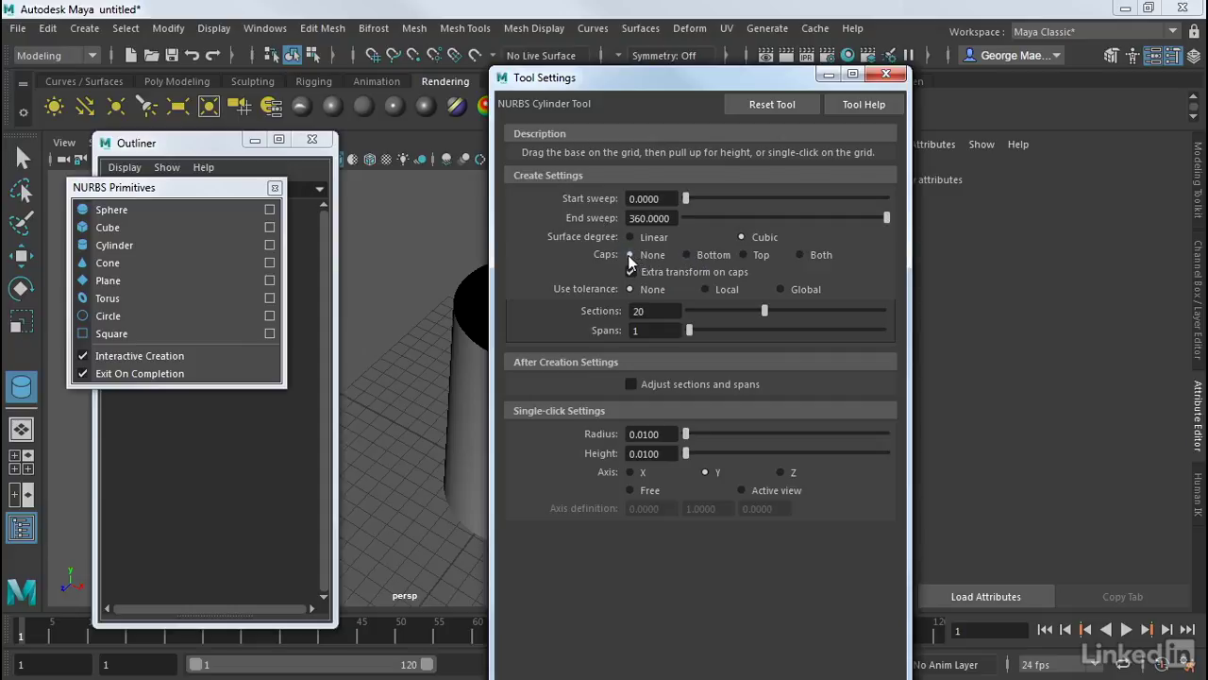
left_click(691, 255)
left_click(894, 79)
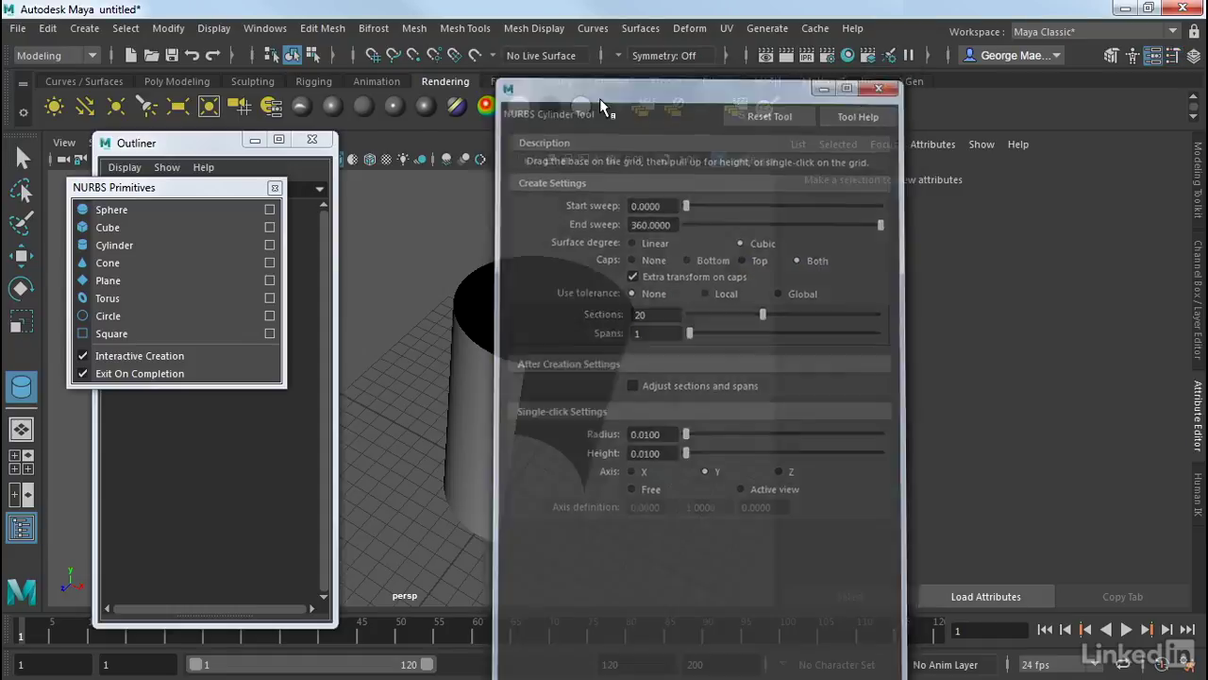
left_click(274, 187)
Step: Delete the cut-away cylinder and close the Outliner, leaving an empty grid
key("q")
left_click(600, 321)
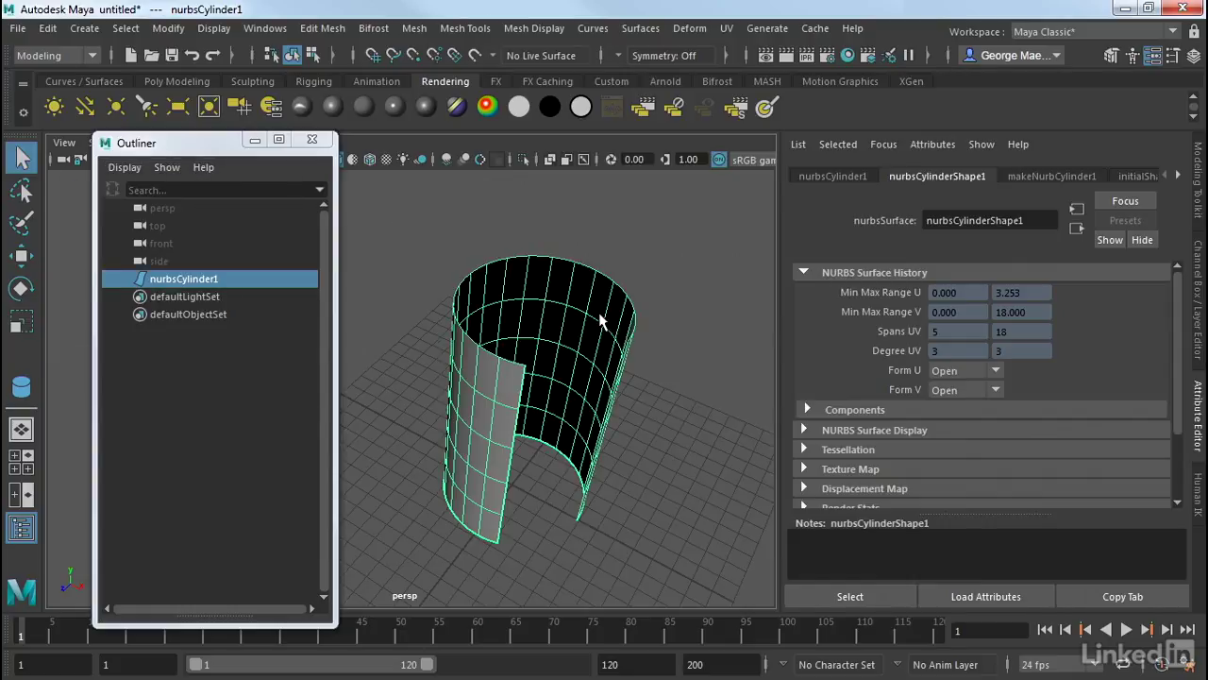
key("Delete")
left_click(312, 139)
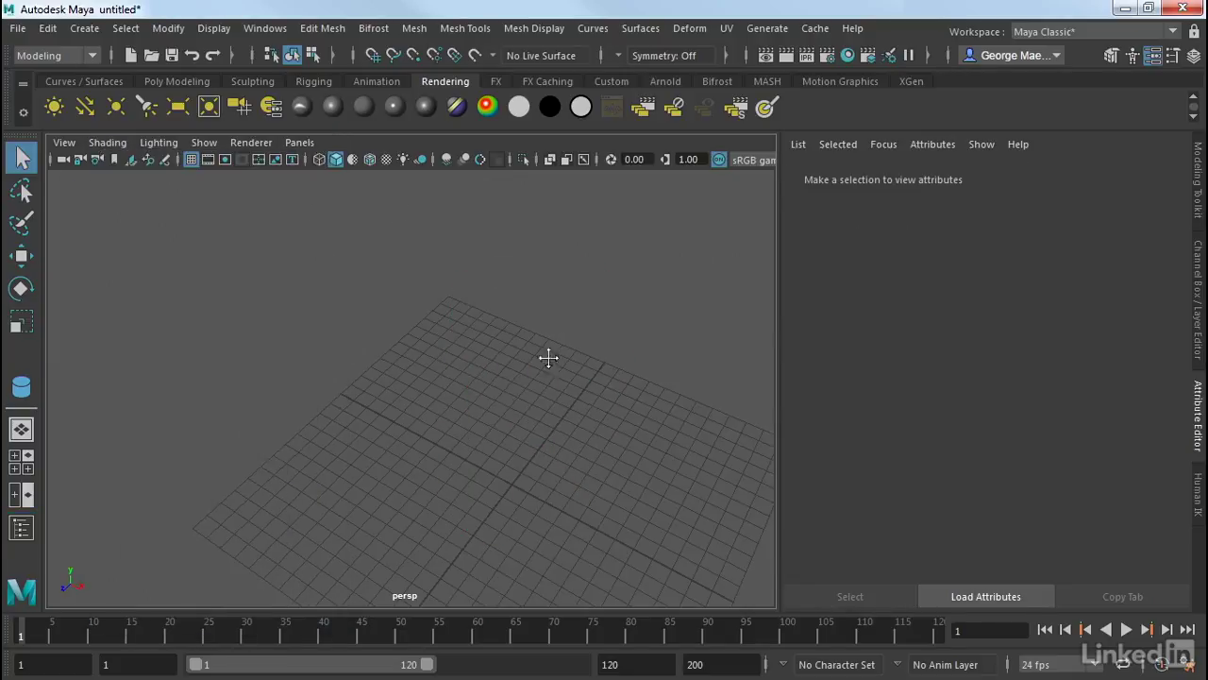
mouse_move(549, 357)
left_mouse_down("alt")
mouse_move(626, 397)
mouse_move(466, 369)
mouse_move(526, 350)
left_mouse_up("alt")
Step: Tear off the NURBS Primitives list again and draw a NURBS cube, nurbsCube1, on the grid
left_click(98, 28)
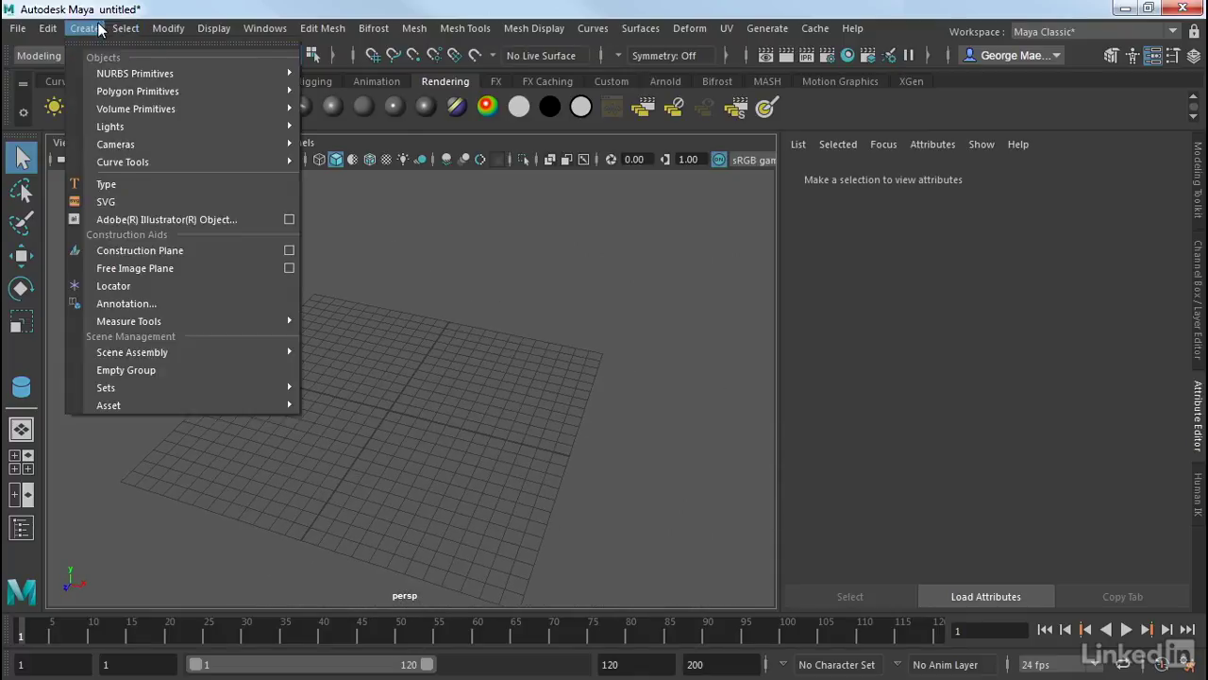
mouse_move(170, 74)
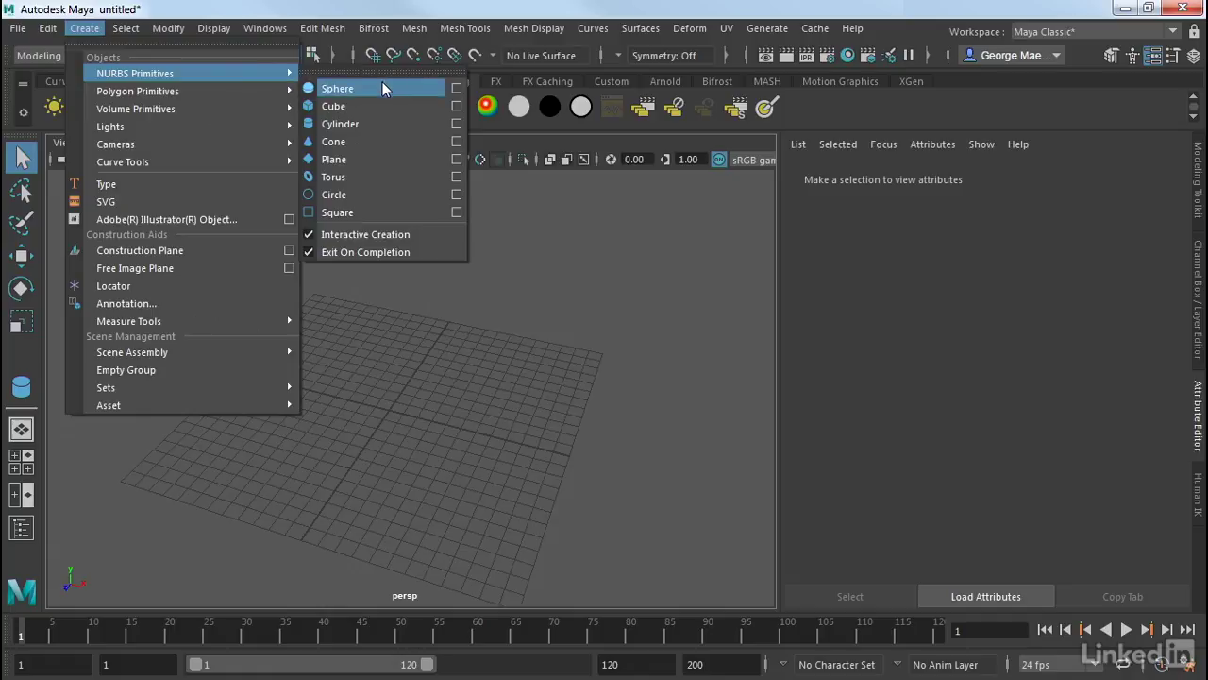
left_click(379, 72)
left_click_drag(418, 46, 167, 188)
left_click(91, 228)
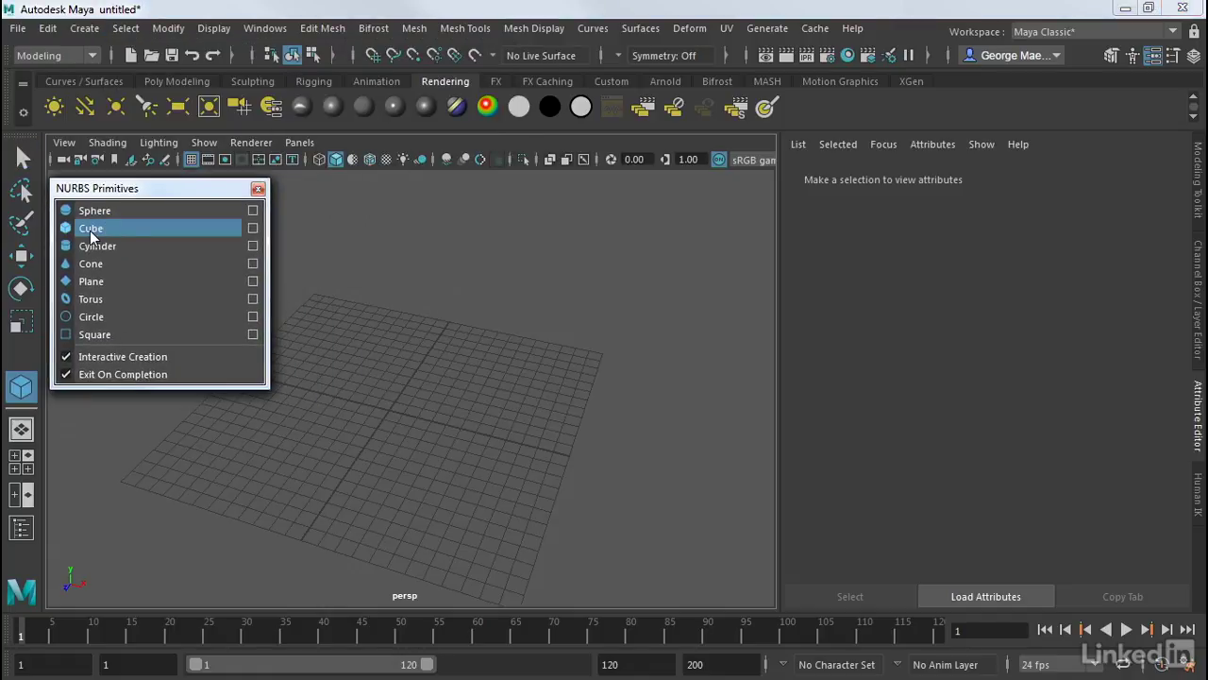
left_click_drag(391, 400, 463, 276)
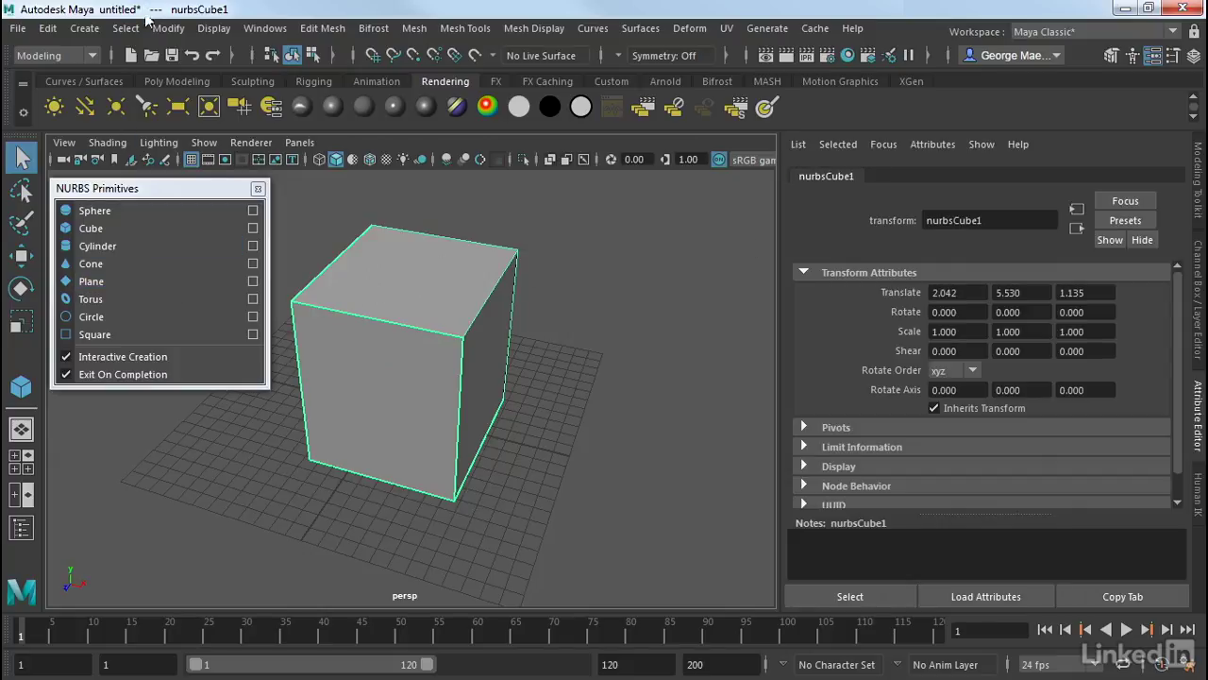
Step: Open the Outliner, expand nurbsCube1 and select each of its six faces in turn
left_click(264, 27)
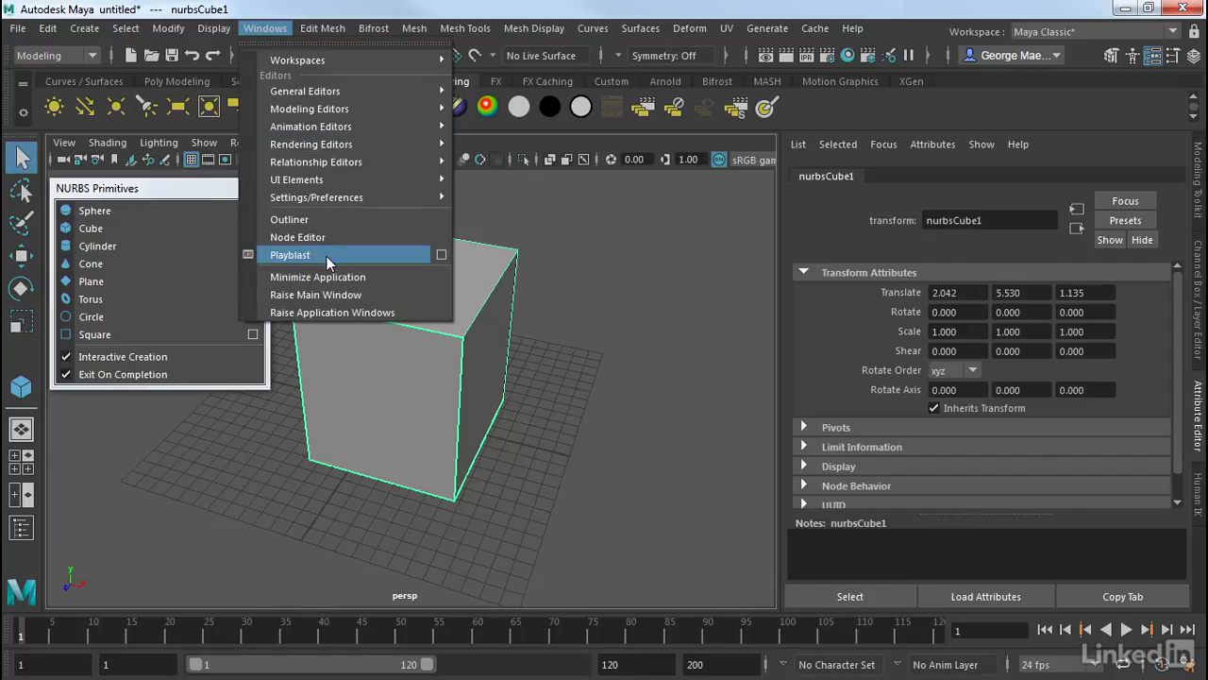
left_click(344, 219)
left_click_drag(183, 144, 119, 146)
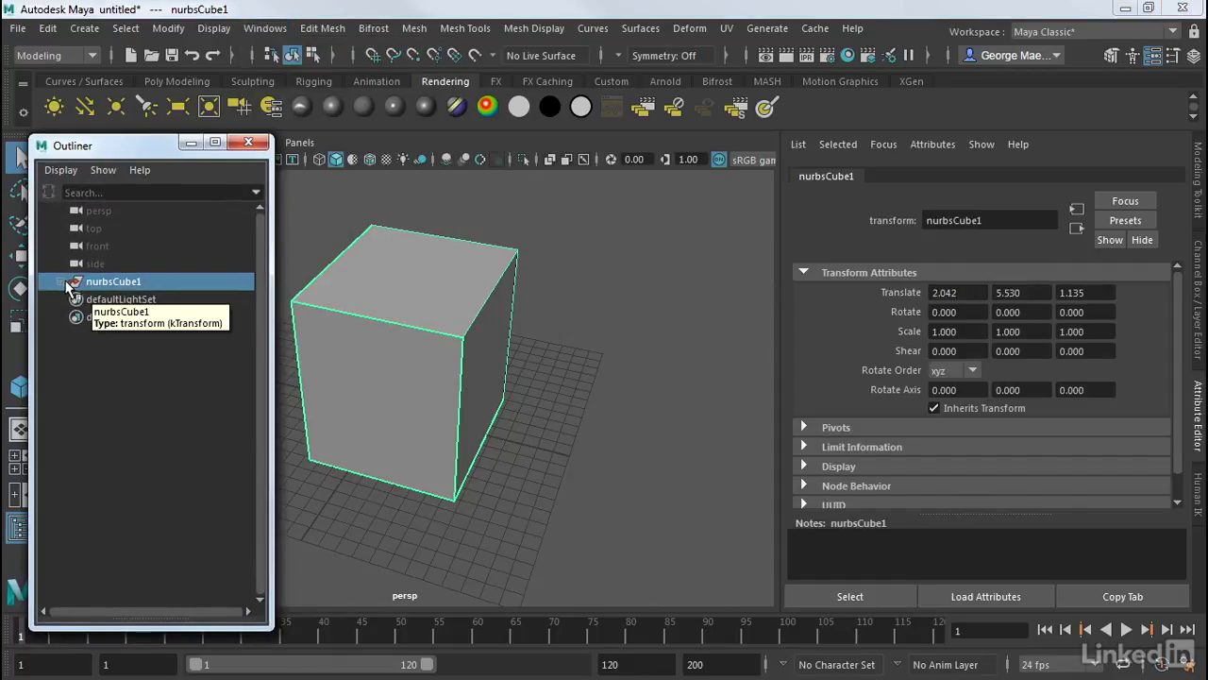
left_click(59, 280)
left_click(115, 298)
left_click(137, 317)
left_click(147, 338)
left_click(147, 354)
left_click(149, 370)
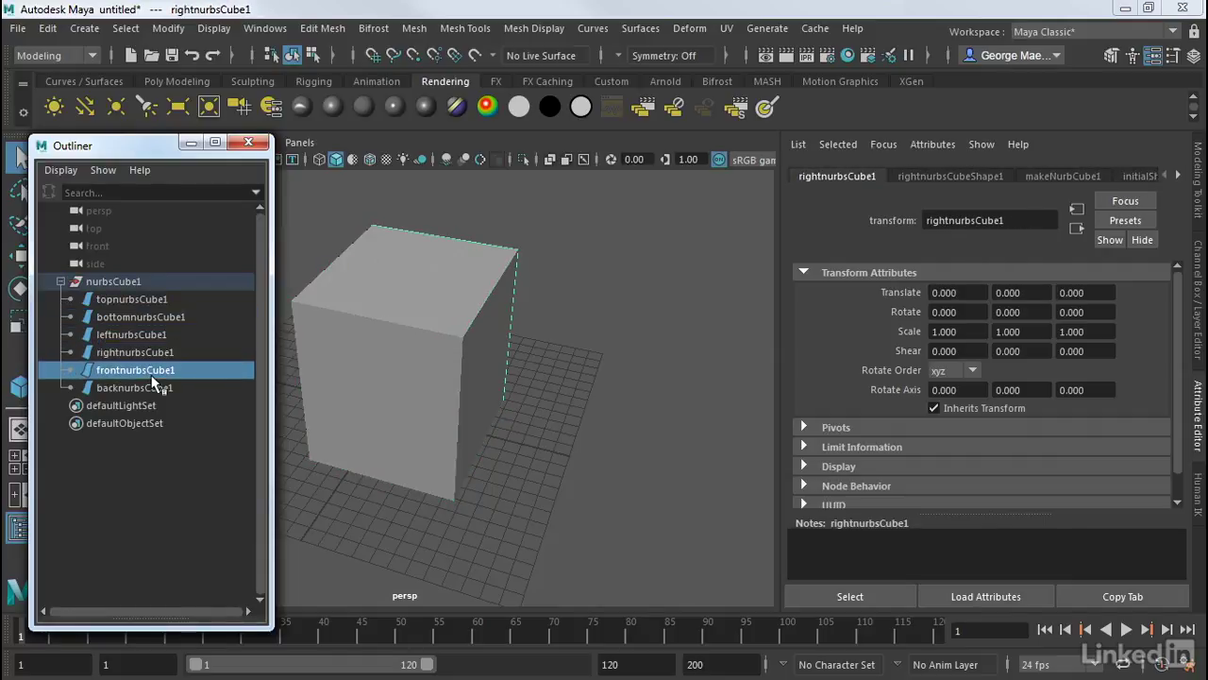
left_click(151, 389)
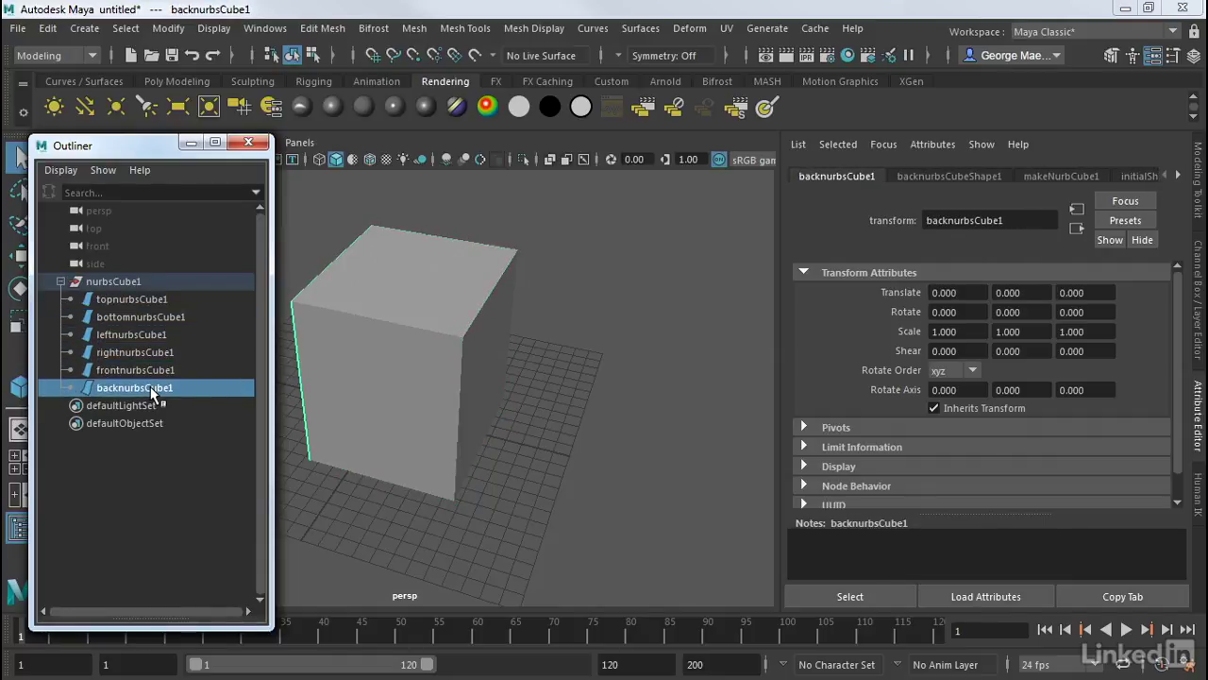
Step: Pull the front face out to Translate X 1.865, then select topnurbsCube1 in the Outliner
left_click(489, 350)
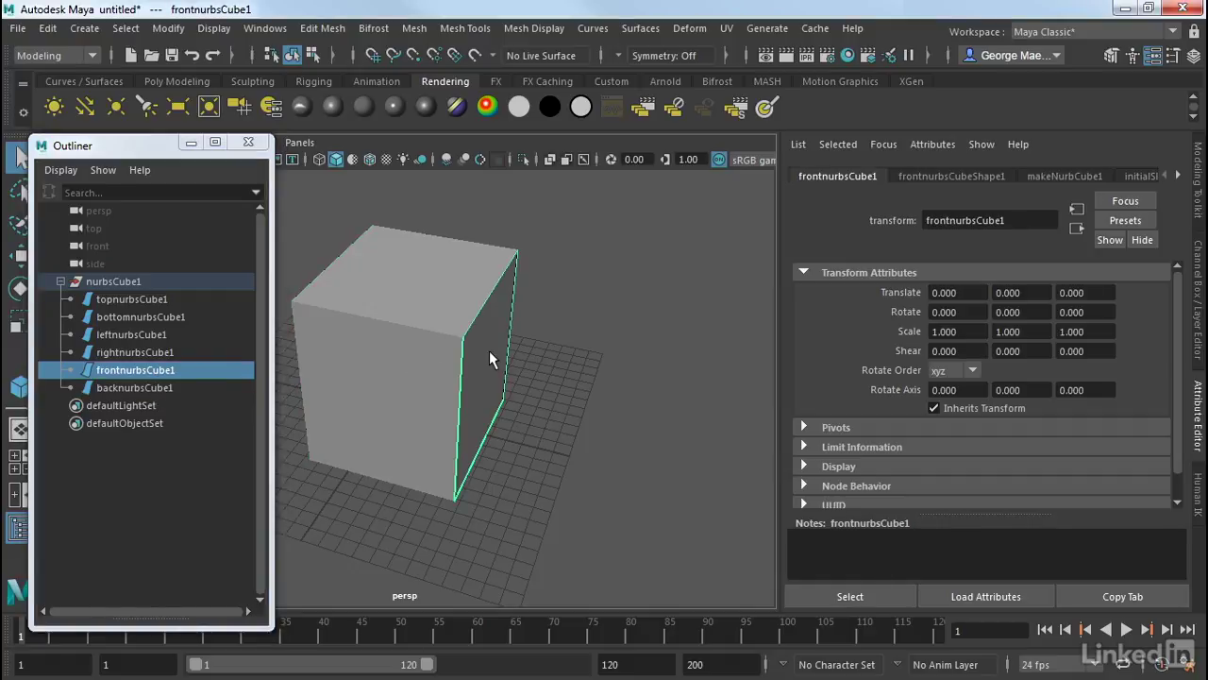
key("w")
left_click_drag(502, 364, 540, 379)
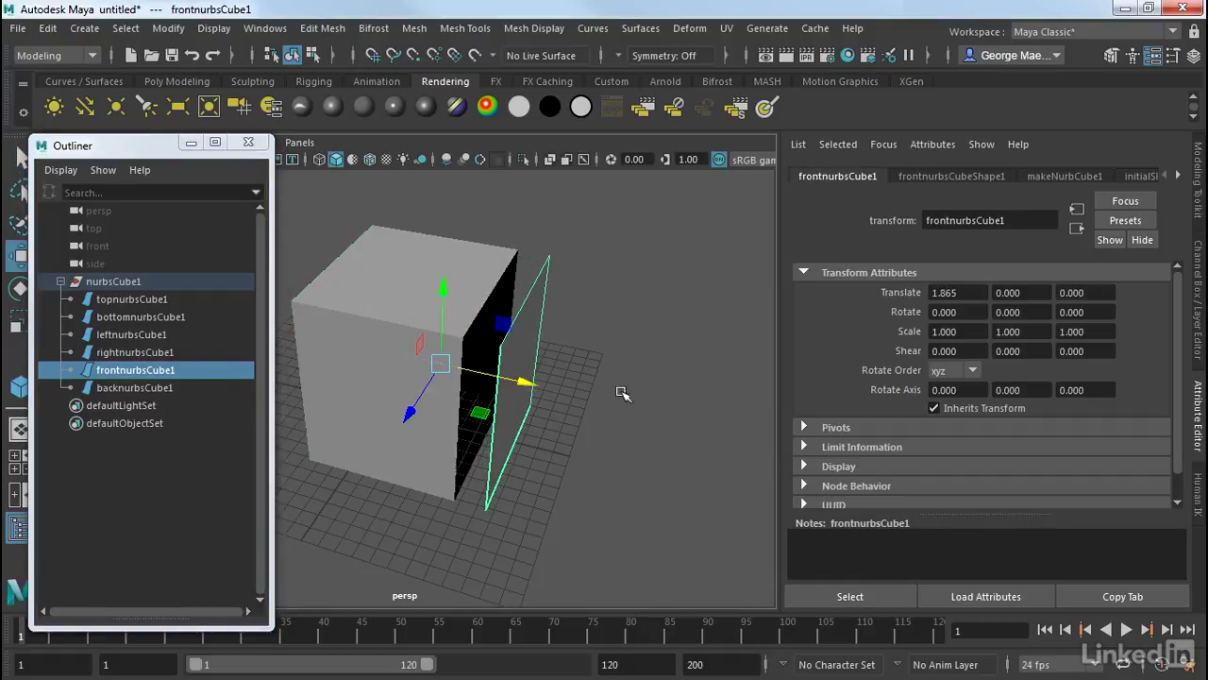
mouse_move(618, 387)
left_mouse_down("alt")
mouse_move(585, 412)
mouse_move(604, 397)
left_mouse_up("alt")
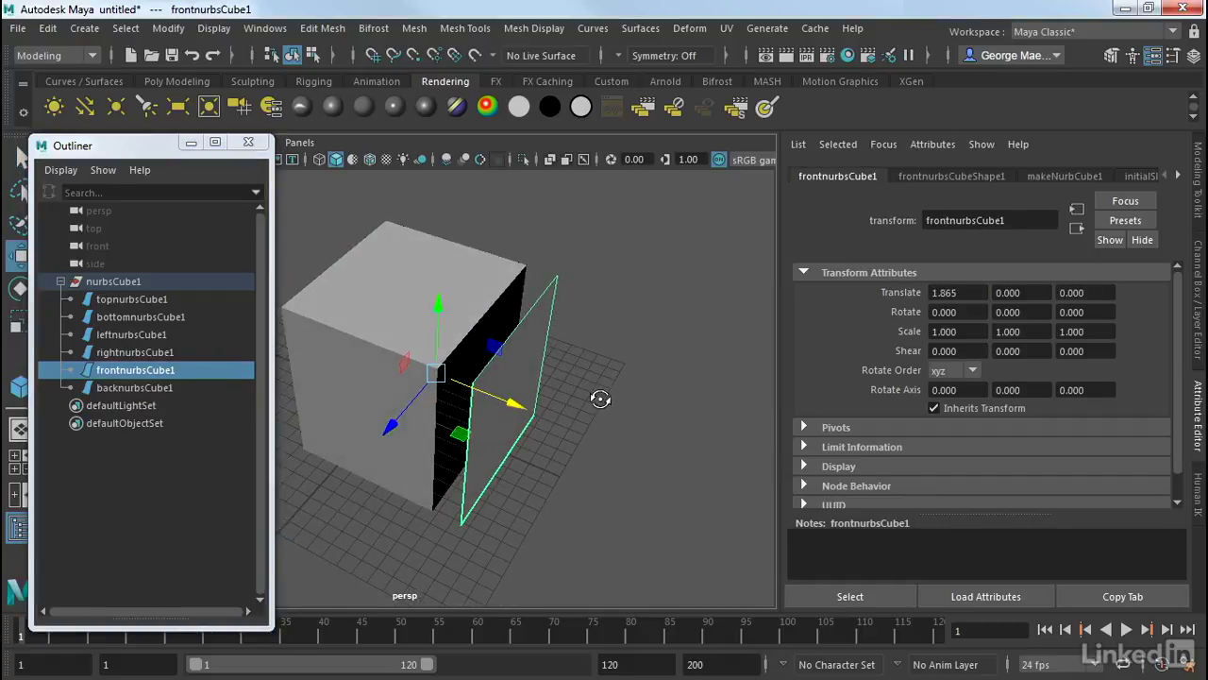
left_click(128, 285)
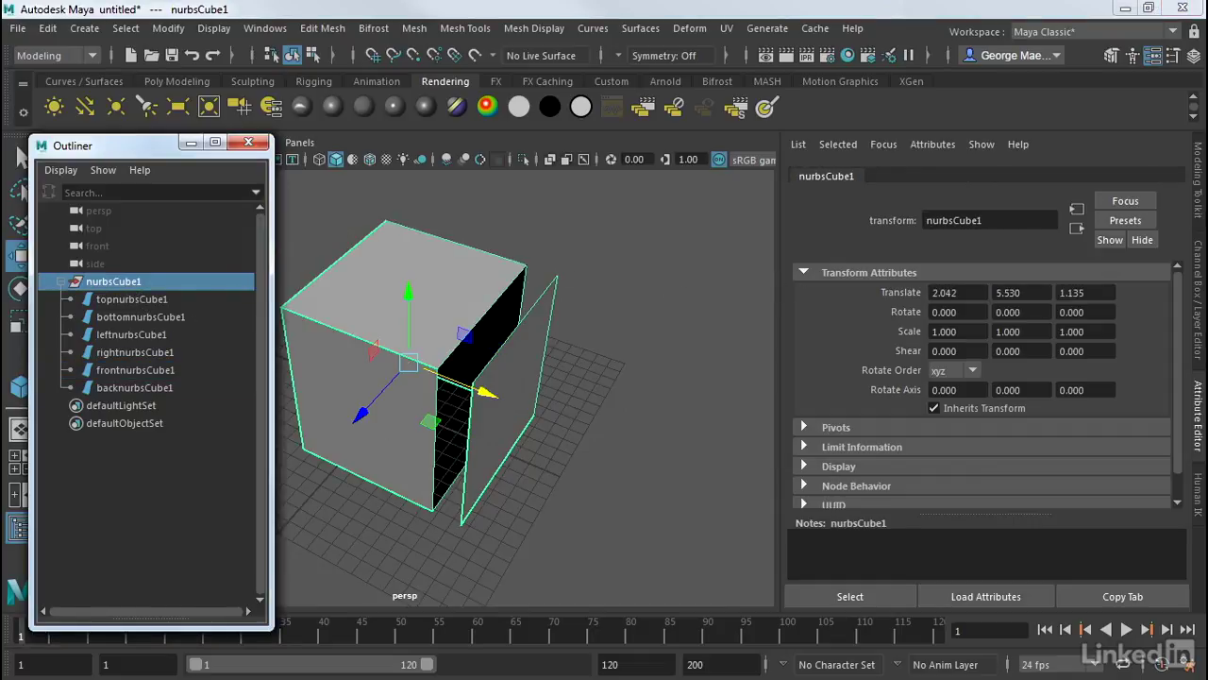
left_click(113, 299)
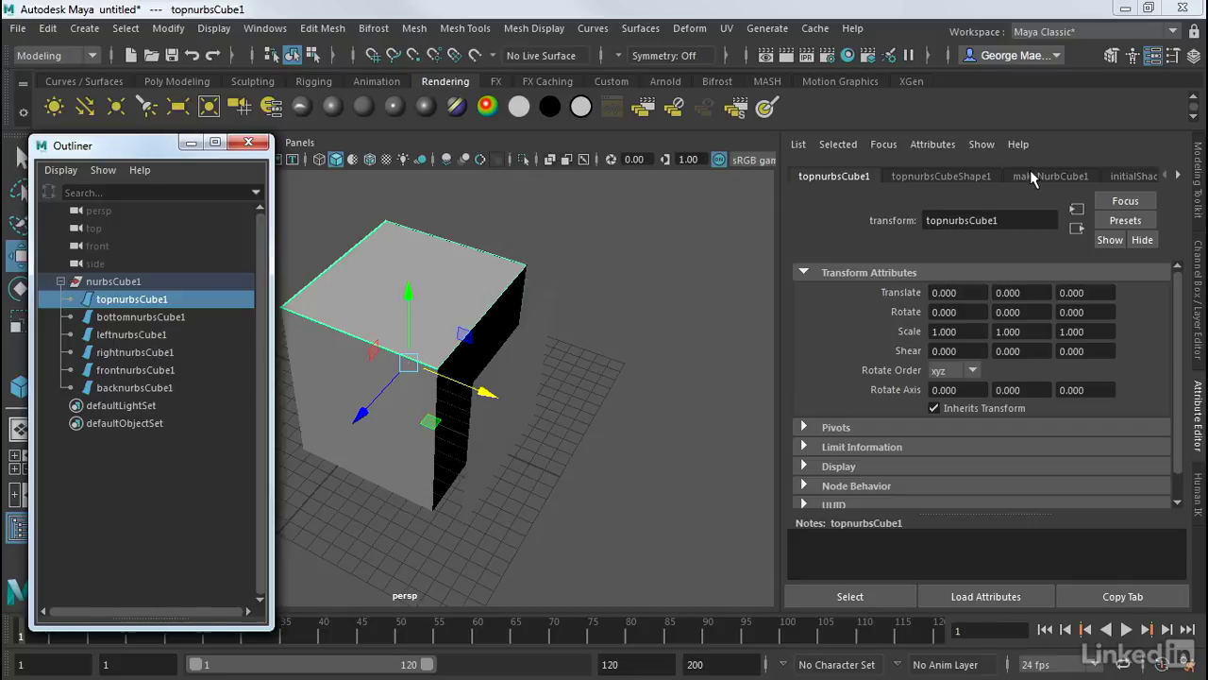
Step: Raise the cube's Patches U to 7 on the makeNurbCube1 tab
left_click(1031, 171)
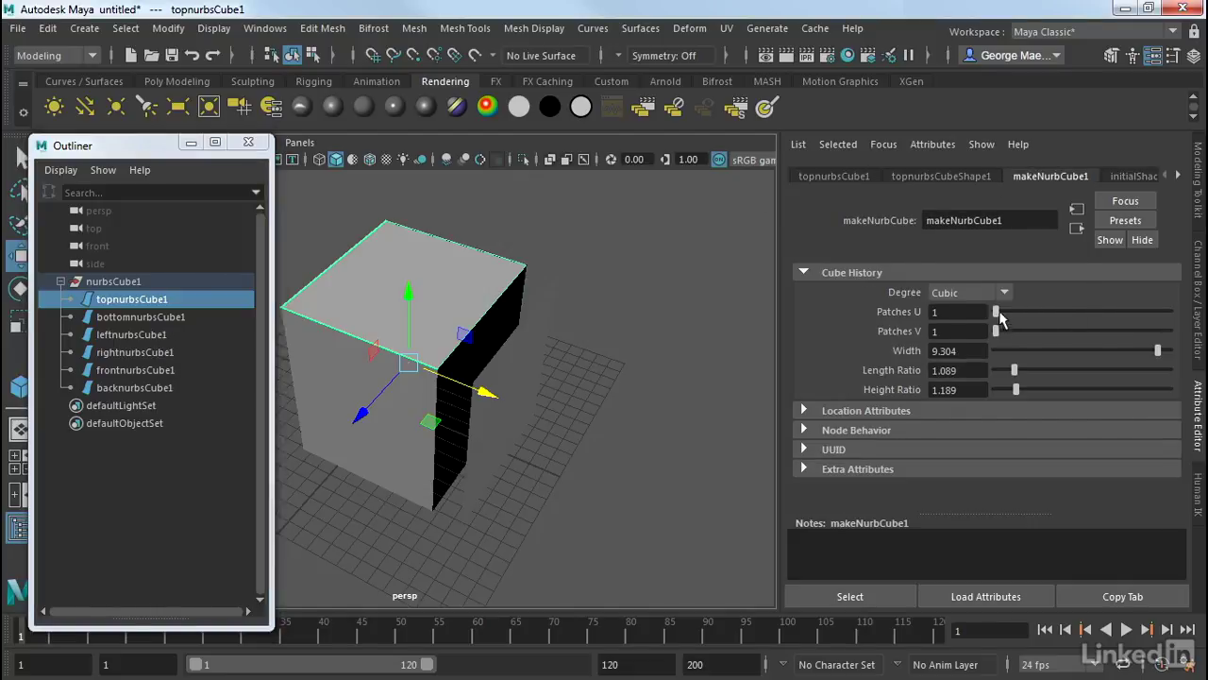
left_click_drag(1000, 314, 1006, 331)
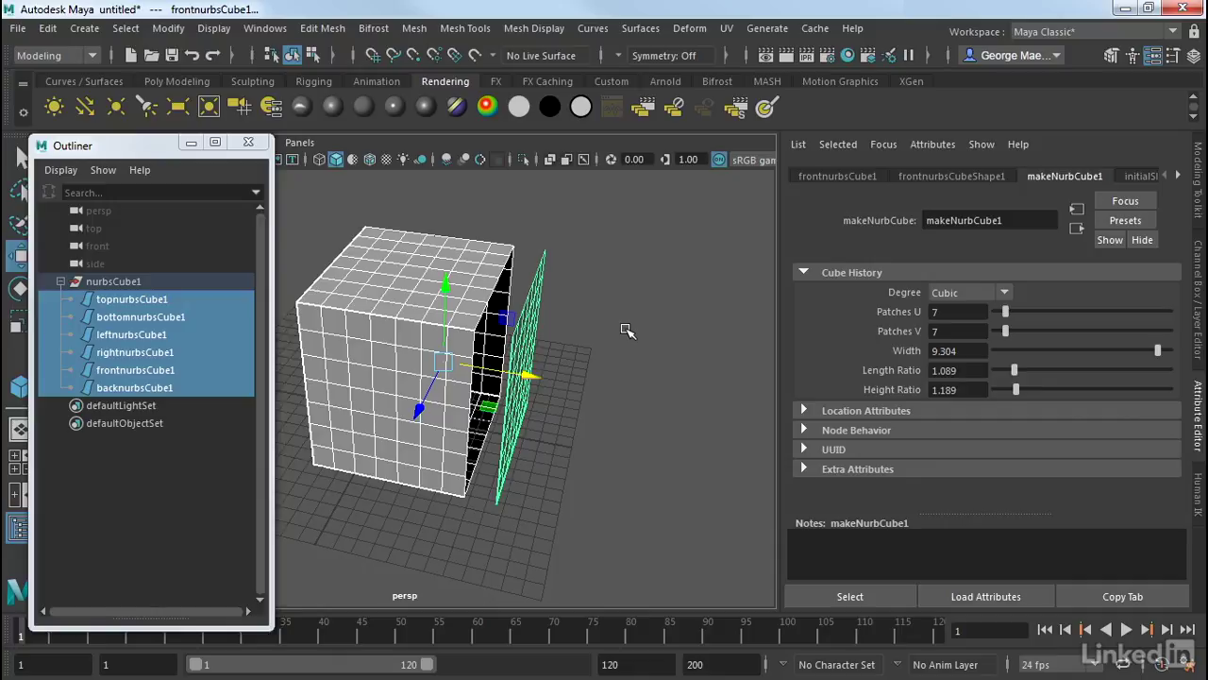
left_click(646, 296)
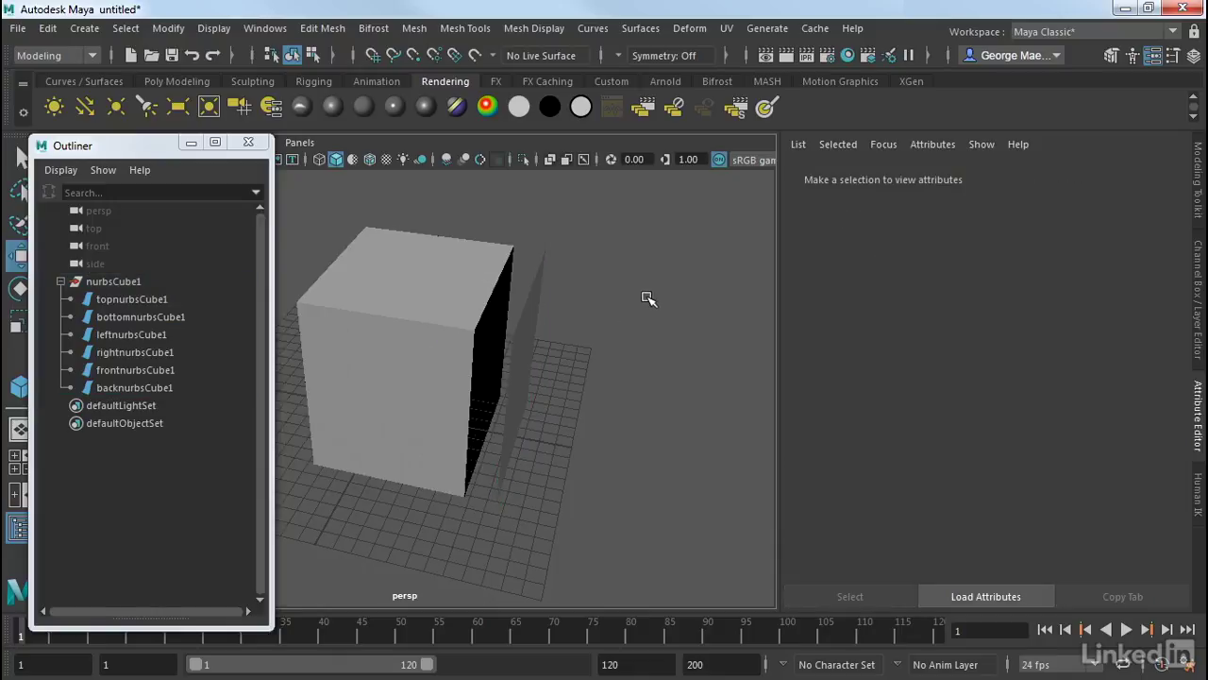
left_click_drag(648, 298, 558, 297, "alt")
Step: Delete the cube's front, left and bottom faces
left_click(530, 322)
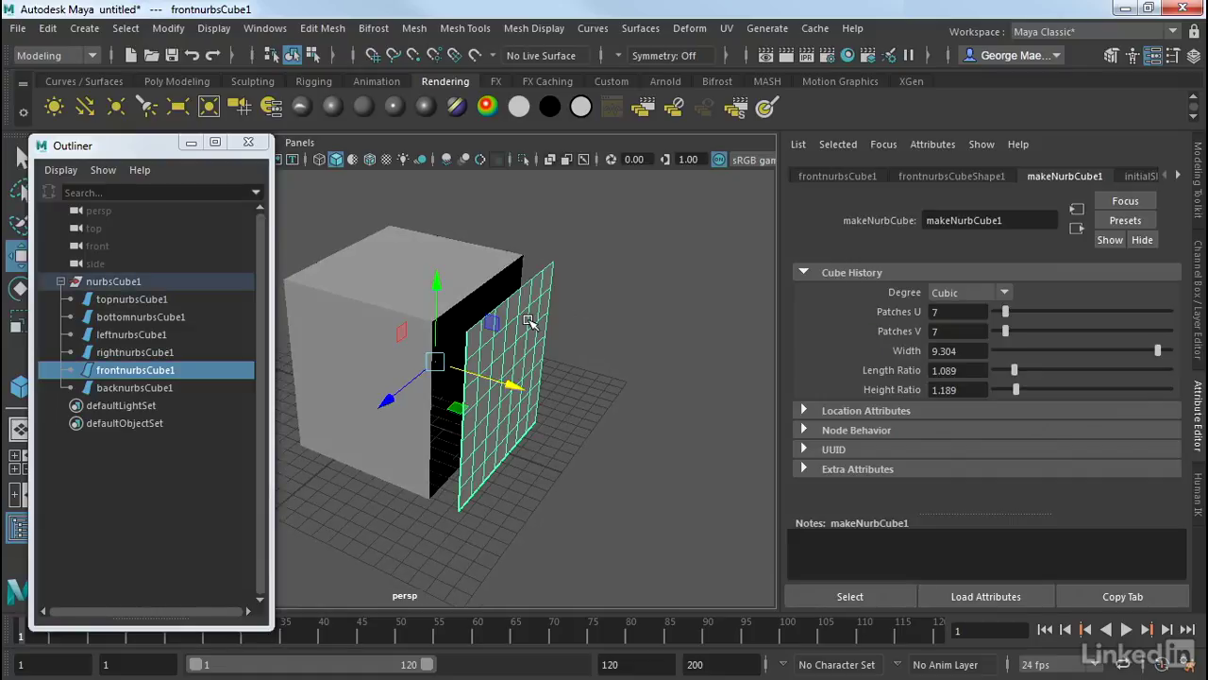
key("Delete")
left_click(394, 424)
key("Delete")
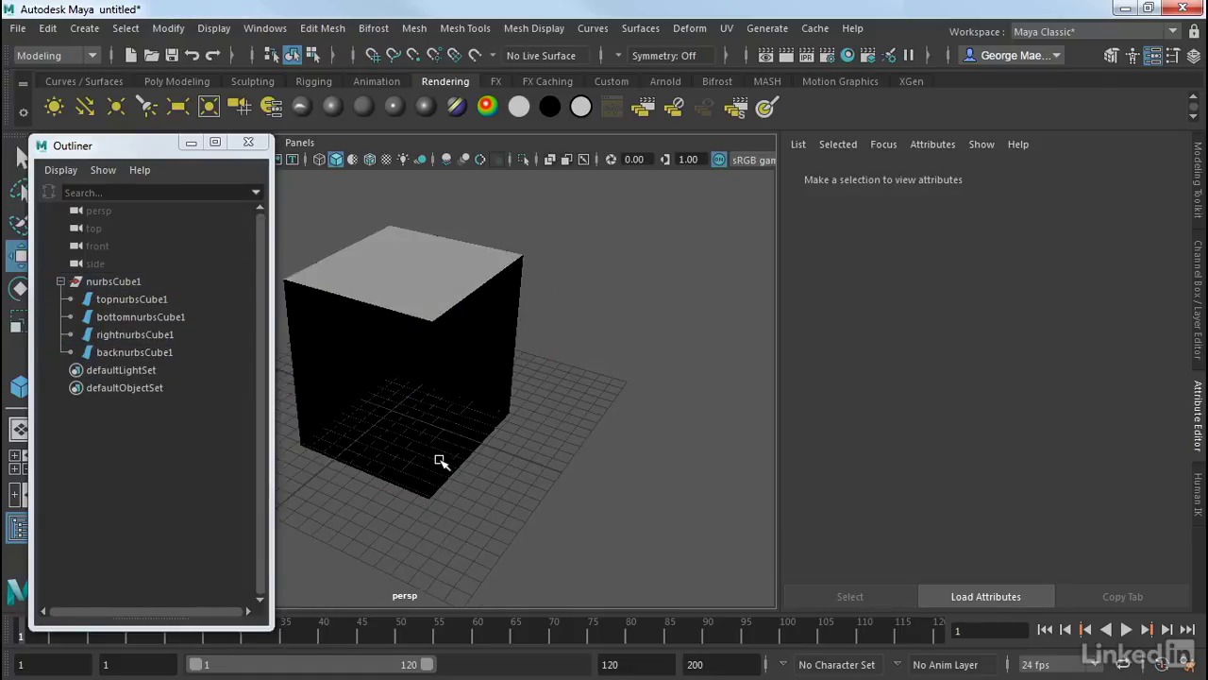
left_click(443, 459)
key("Delete")
Step: Select the whole nurbsCube1 group and delete it
left_click_drag(431, 409, 467, 399, "alt")
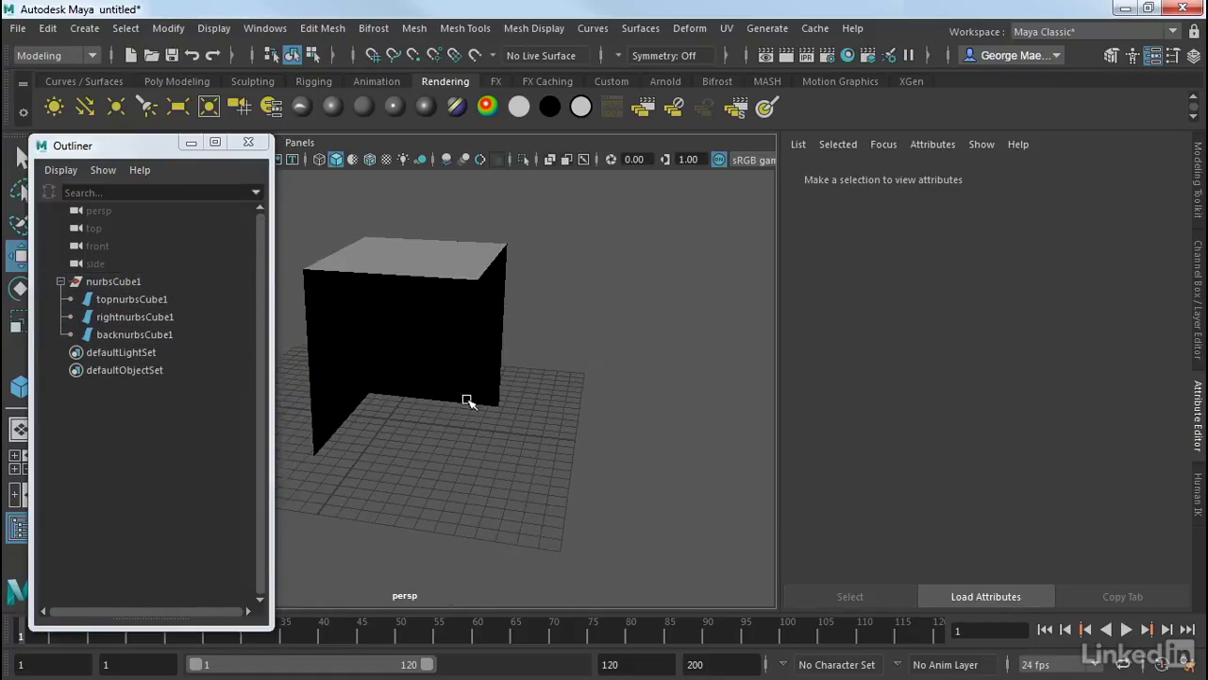
left_click(118, 281)
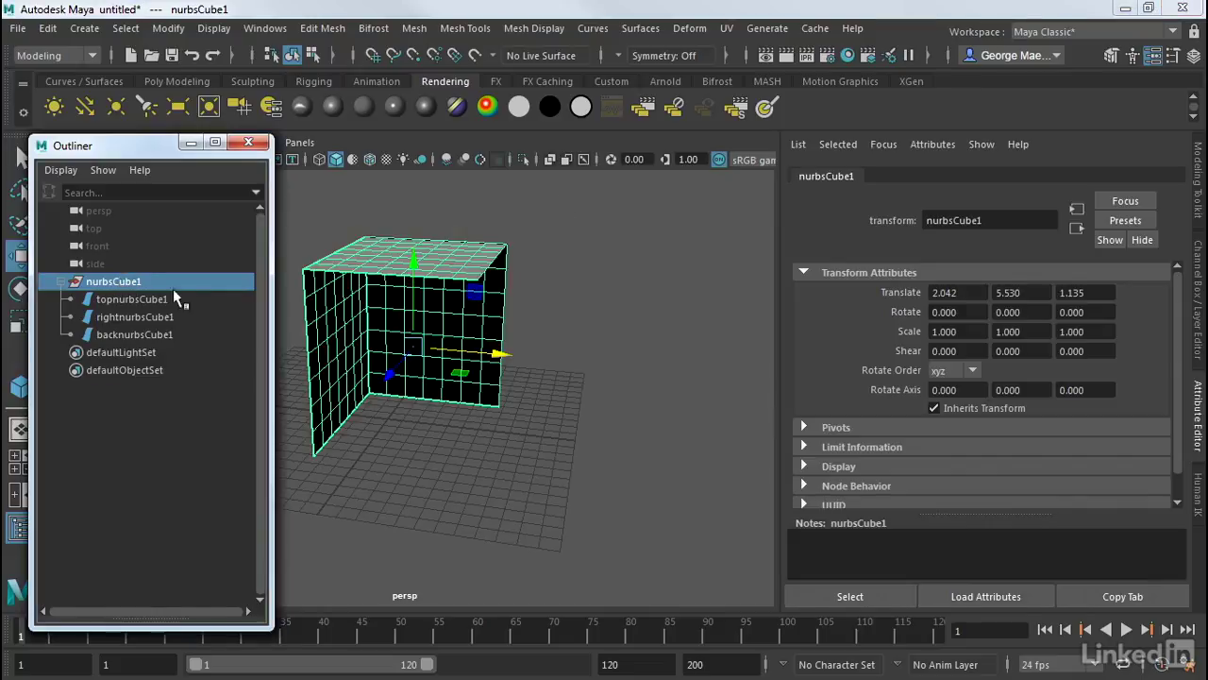
key("Delete")
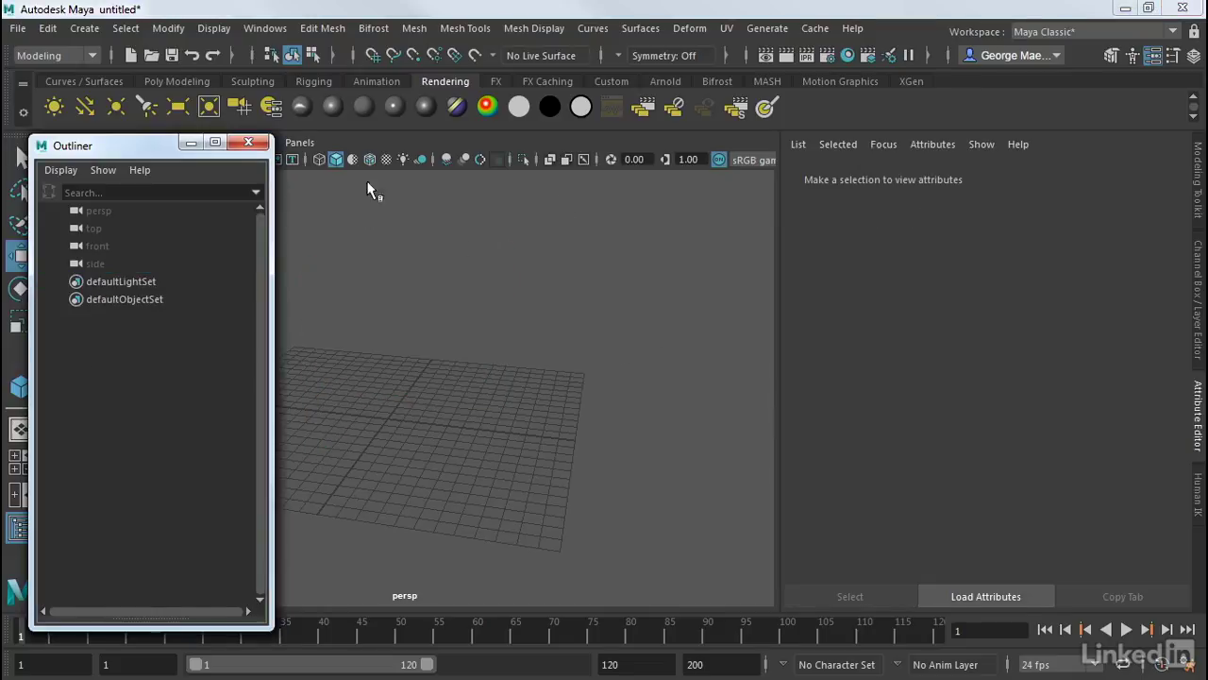
Step: Close the Outliner, draw a trial NURBS cone on the grid, then delete it
left_click(253, 143)
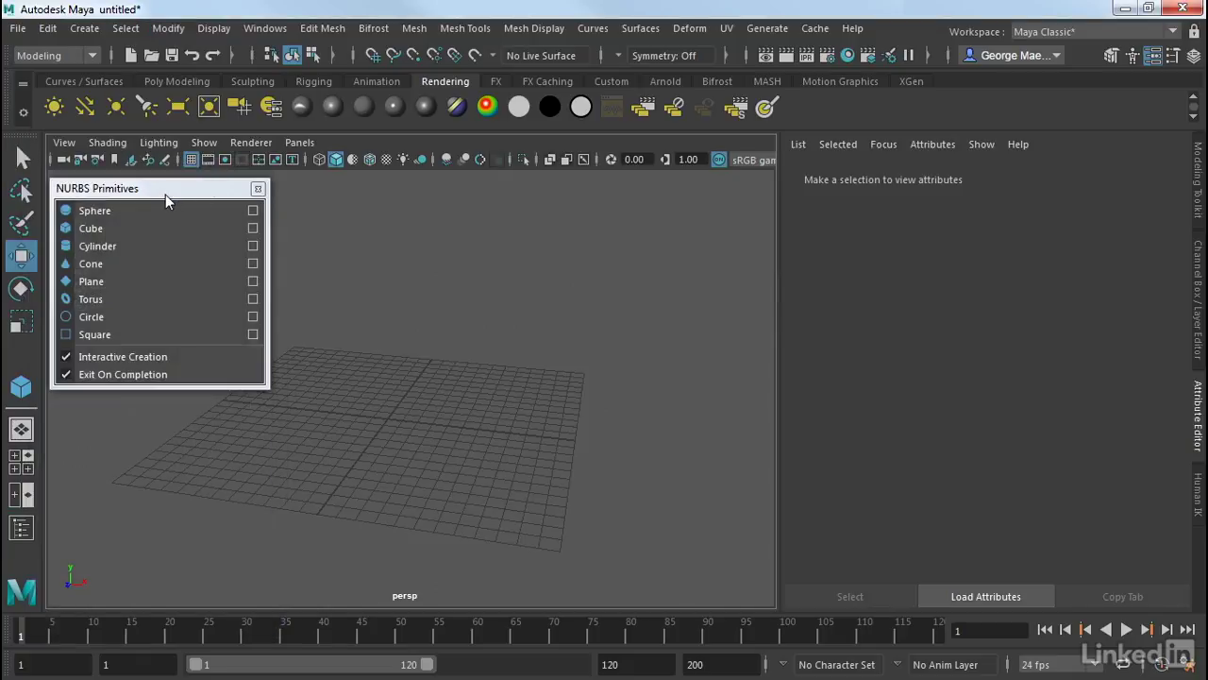
left_click(75, 263)
left_click_drag(389, 413, 415, 227)
left_click_drag(477, 361, 432, 377, "alt")
left_click_drag(462, 221, 301, 498)
key("Delete")
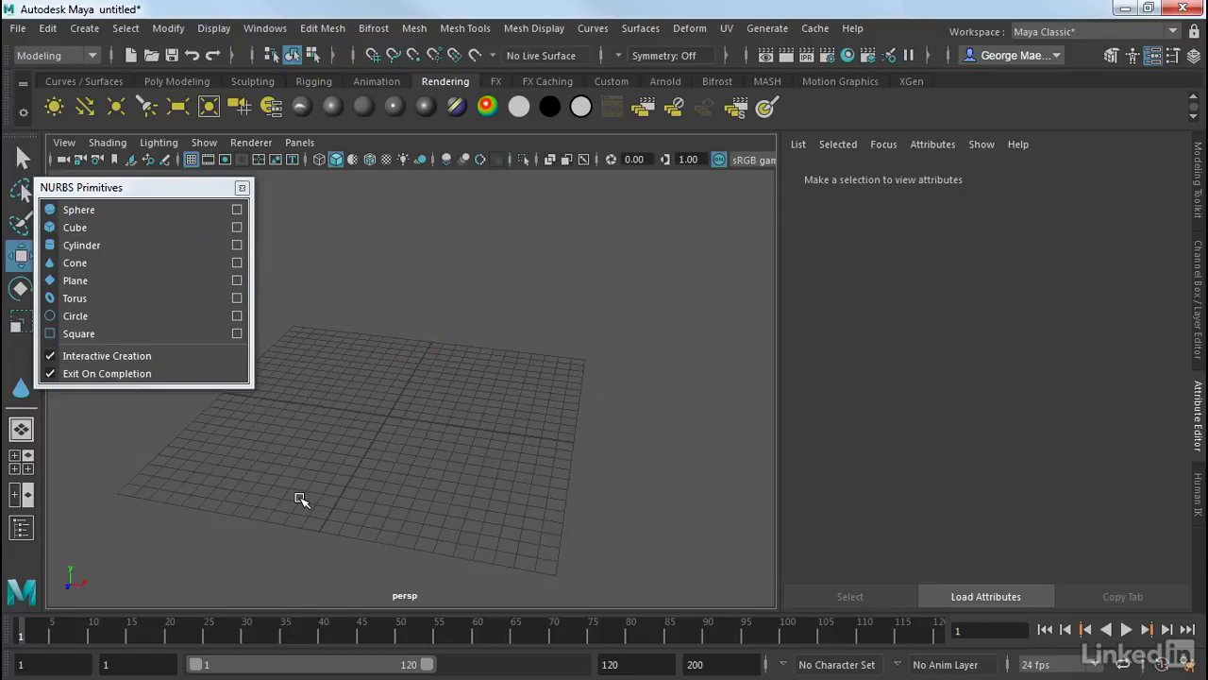
Step: Draw a NURBS plane across the grid and raise its patches to 7 by 5 in makeNurbPlane1
left_click(64, 283)
left_click_drag(318, 345, 526, 532)
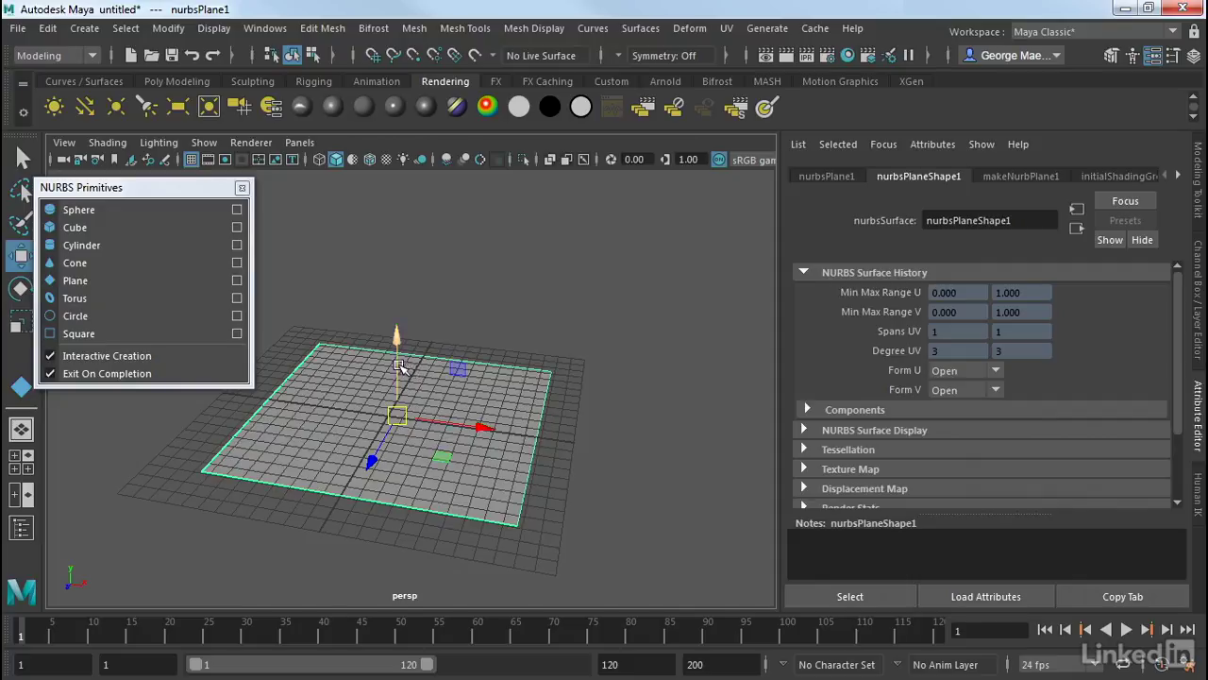
mouse_move(398, 367)
left_mouse_down("alt")
mouse_move(504, 334)
mouse_move(510, 344)
left_mouse_up("alt")
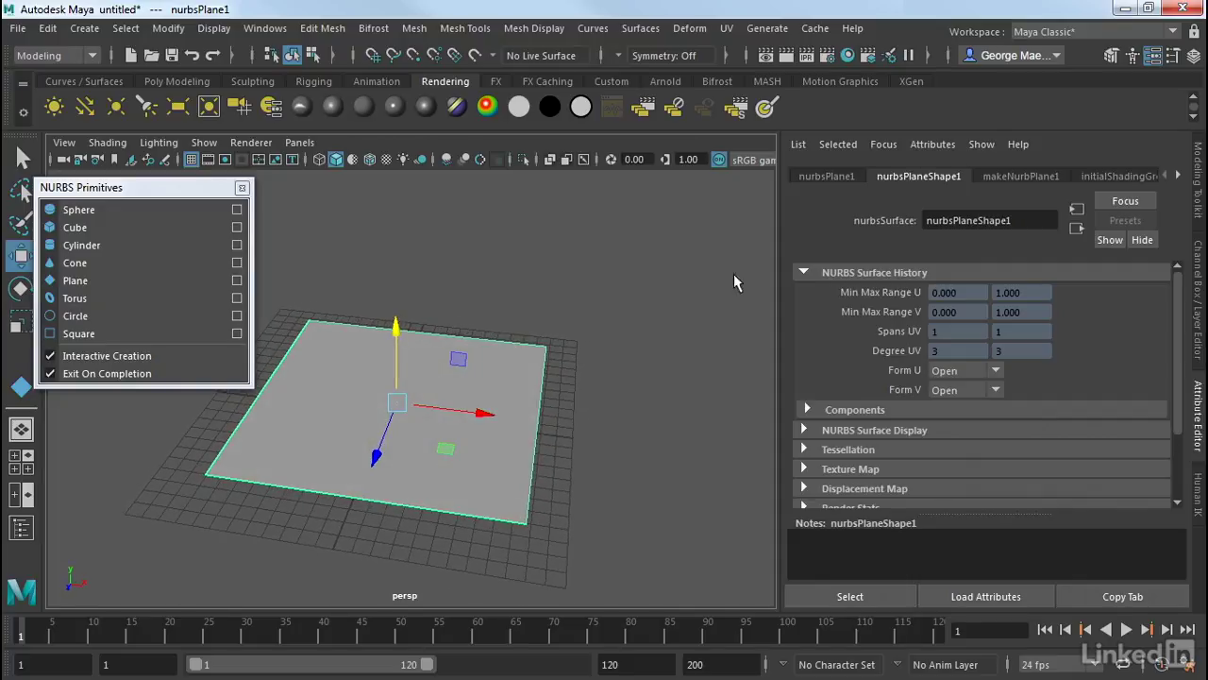
left_click(1022, 176)
mouse_move(996, 312)
left_mouse_down()
mouse_move(1007, 311)
mouse_move(1002, 328)
left_mouse_up()
Step: Lift blocks of control vertices into hills, return to Object Mode and delete the plane
right_click_drag(480, 385, 383, 194)
left_click_drag(567, 302, 499, 385)
left_click_drag(529, 210, 366, 455)
left_click_drag(338, 400, 472, 368)
right_click_drag(504, 371, 577, 161)
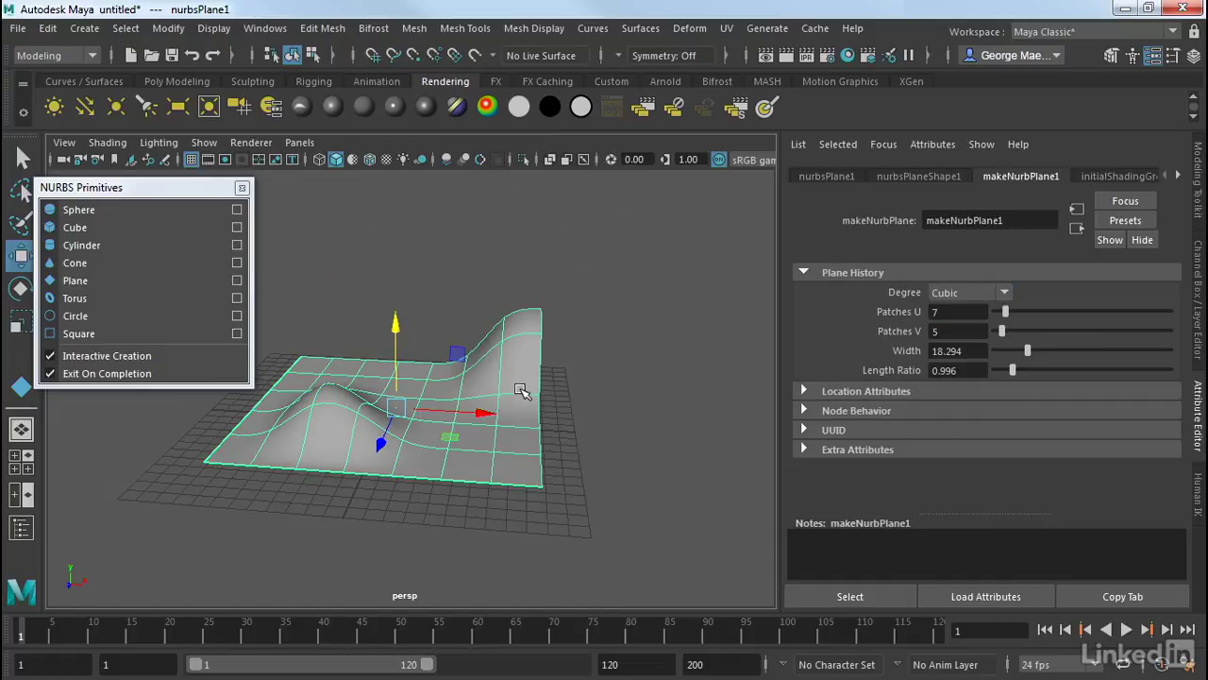
key("Delete")
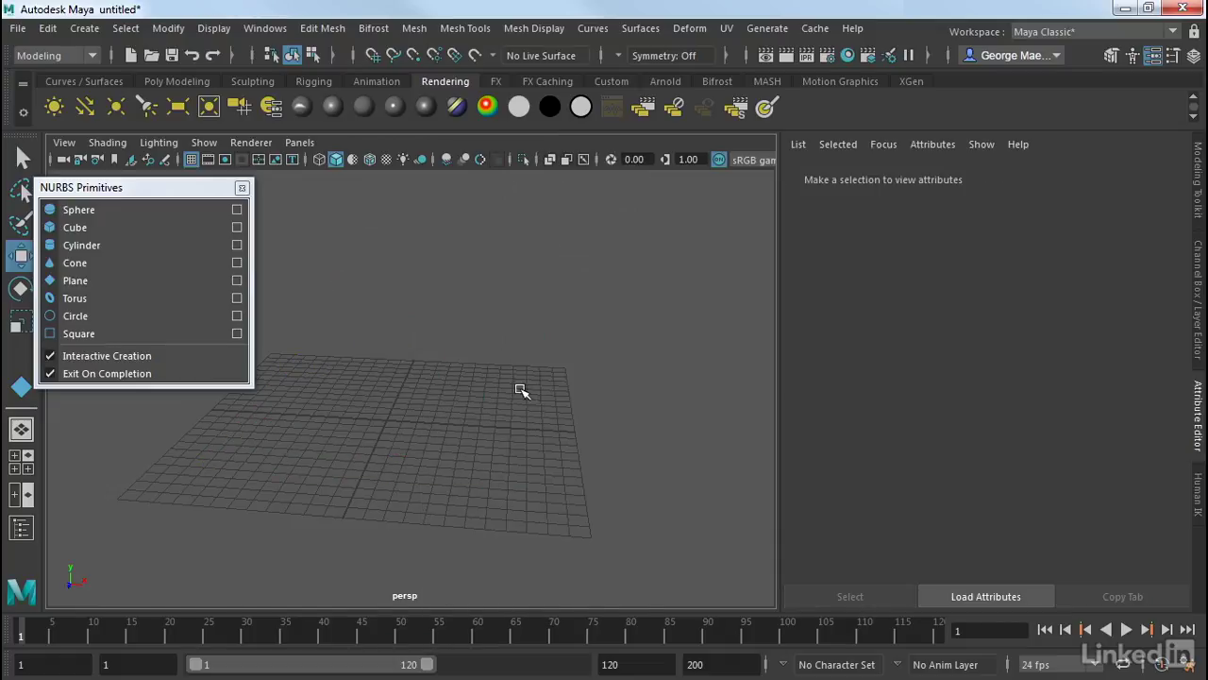
Step: Drag out nurbsTorus1 on the grid with 8 sections and 4 spans, then view it from above
left_click(55, 293)
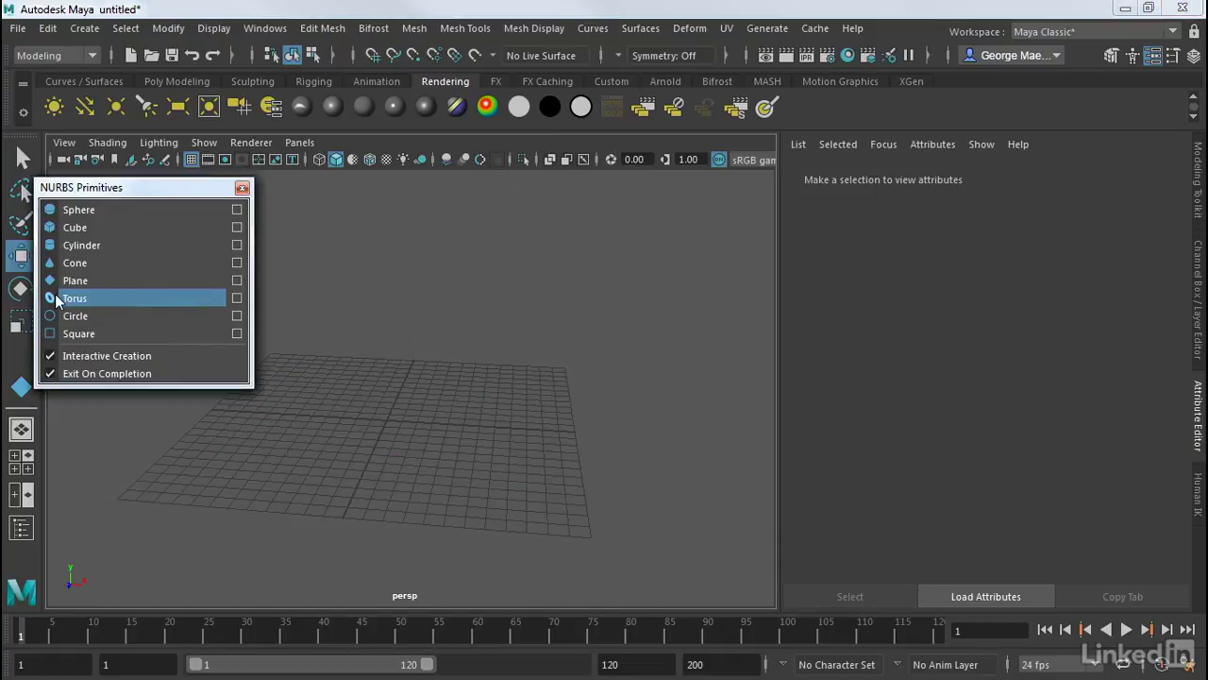
left_click_drag(400, 425, 454, 453)
right_click_drag(535, 440, 602, 476, "alt")
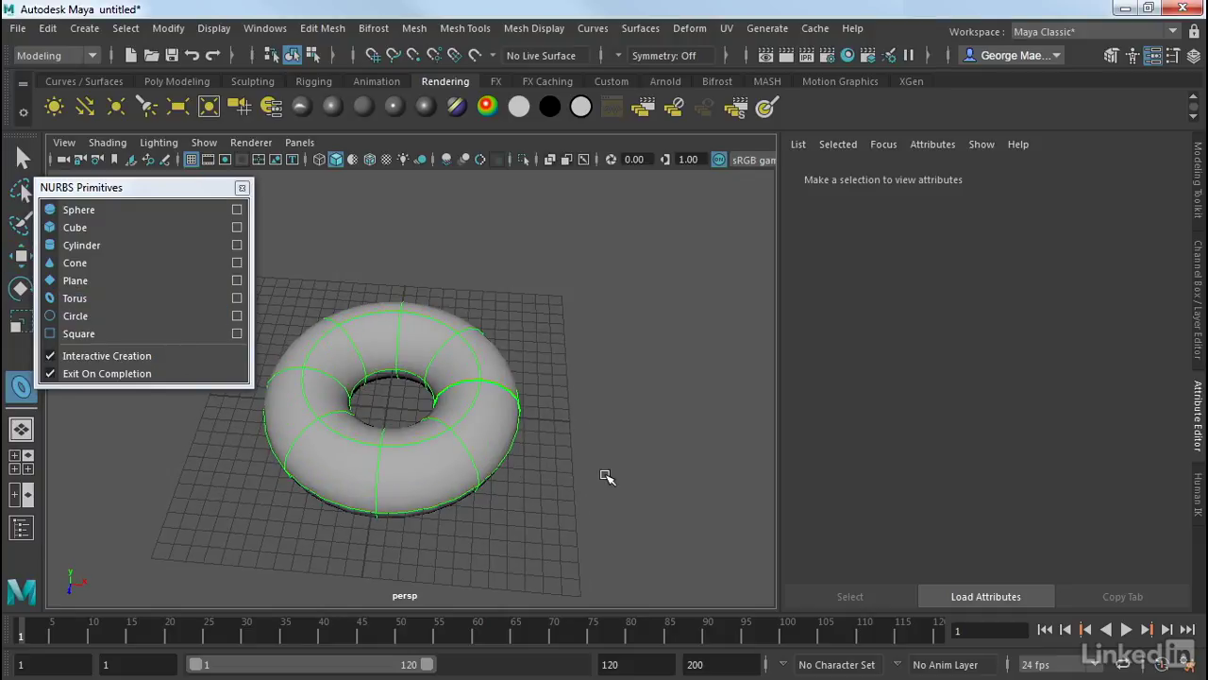
key("w")
left_click_drag(585, 459, 549, 314, "alt")
left_click_drag(501, 436, 531, 510, "alt")
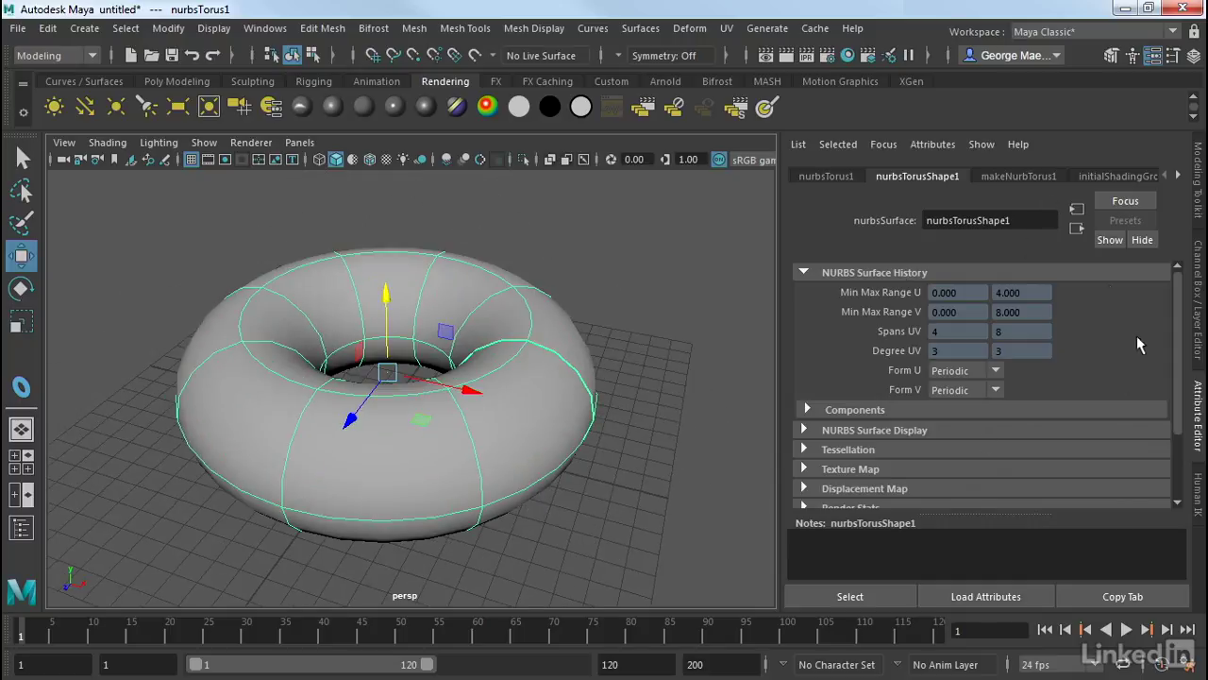
Step: In makeNurbTorus1, raise Start Sweep and lower Minor Sweep to 171.148 to cut the torus
left_click(1021, 176)
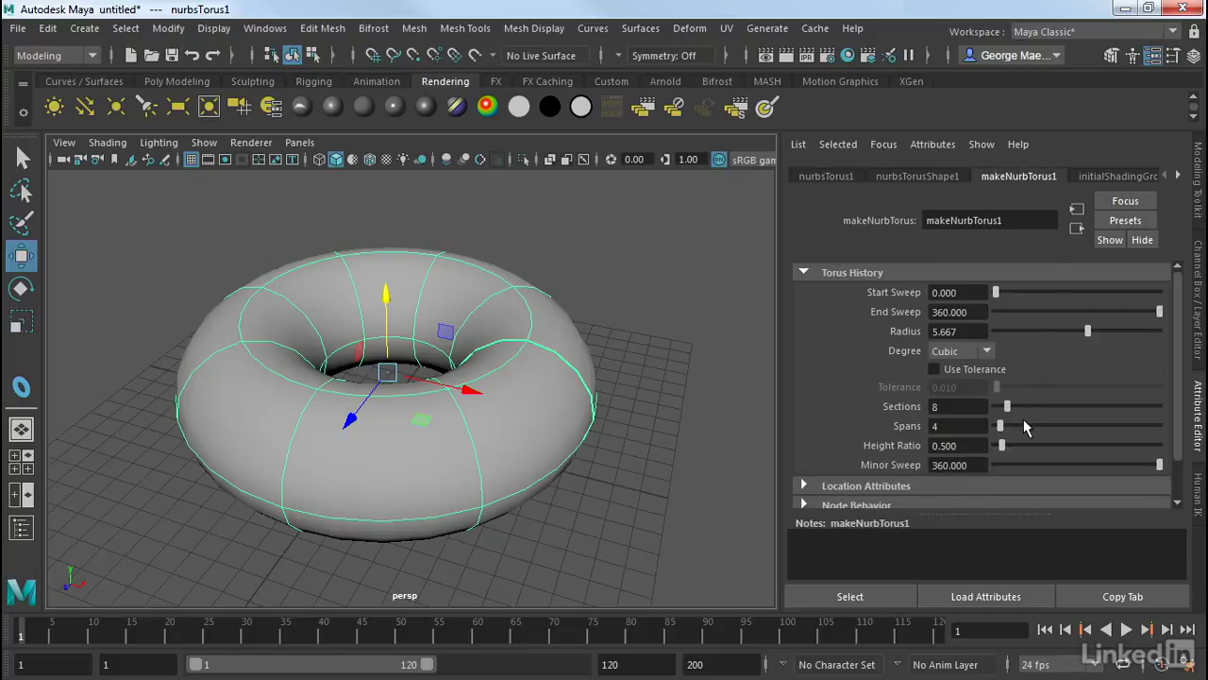
scroll(1023, 419, "down", 2)
scroll(1034, 392, "up", 2)
left_click_drag(999, 300, 1036, 309)
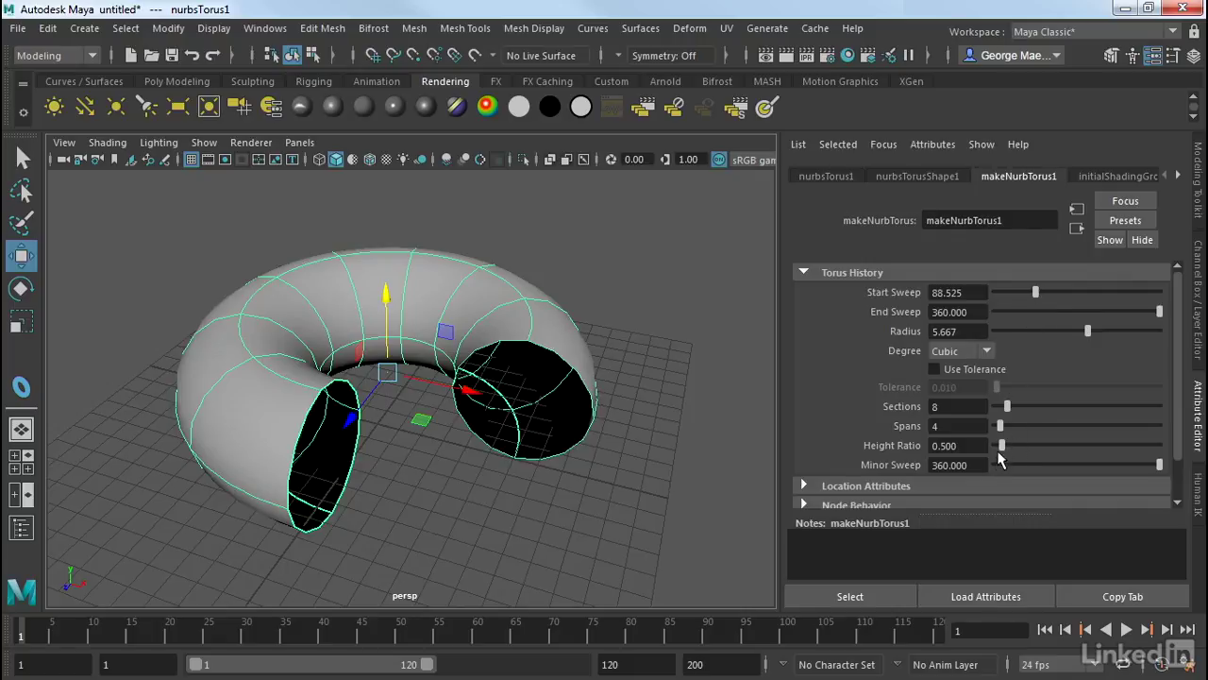
left_click_drag(1160, 465, 1072, 469)
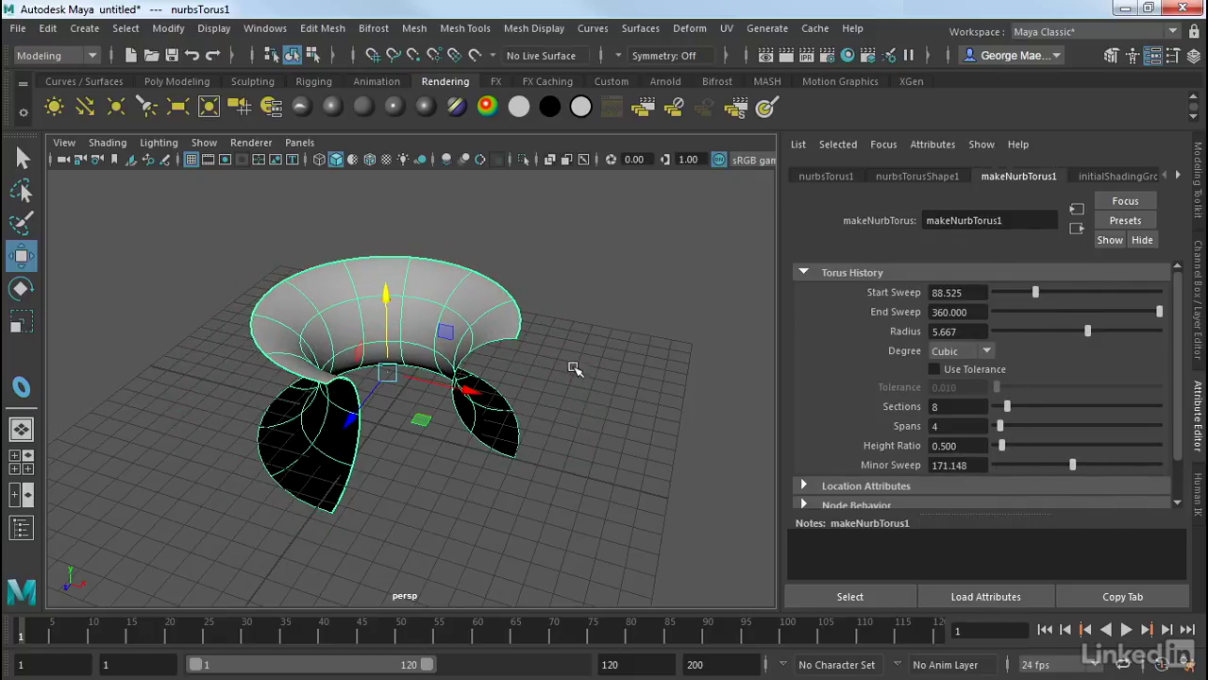
left_click_drag(580, 359, 656, 337, "alt")
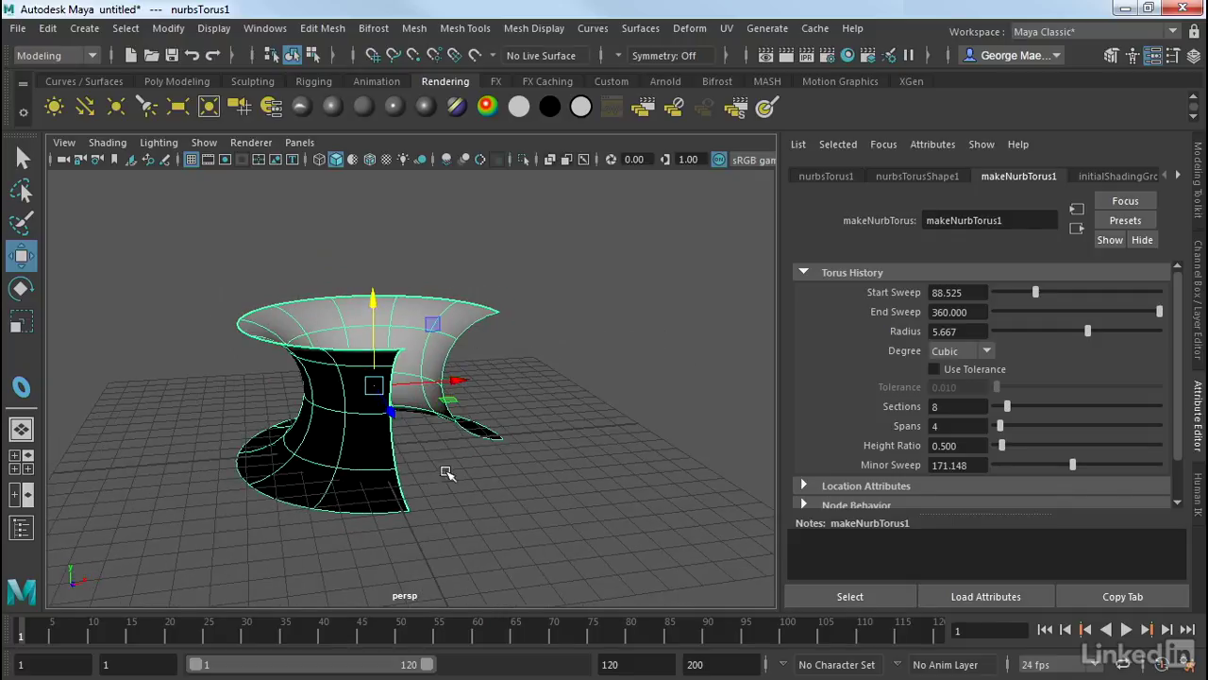
left_click_drag(608, 420, 509, 427, "alt")
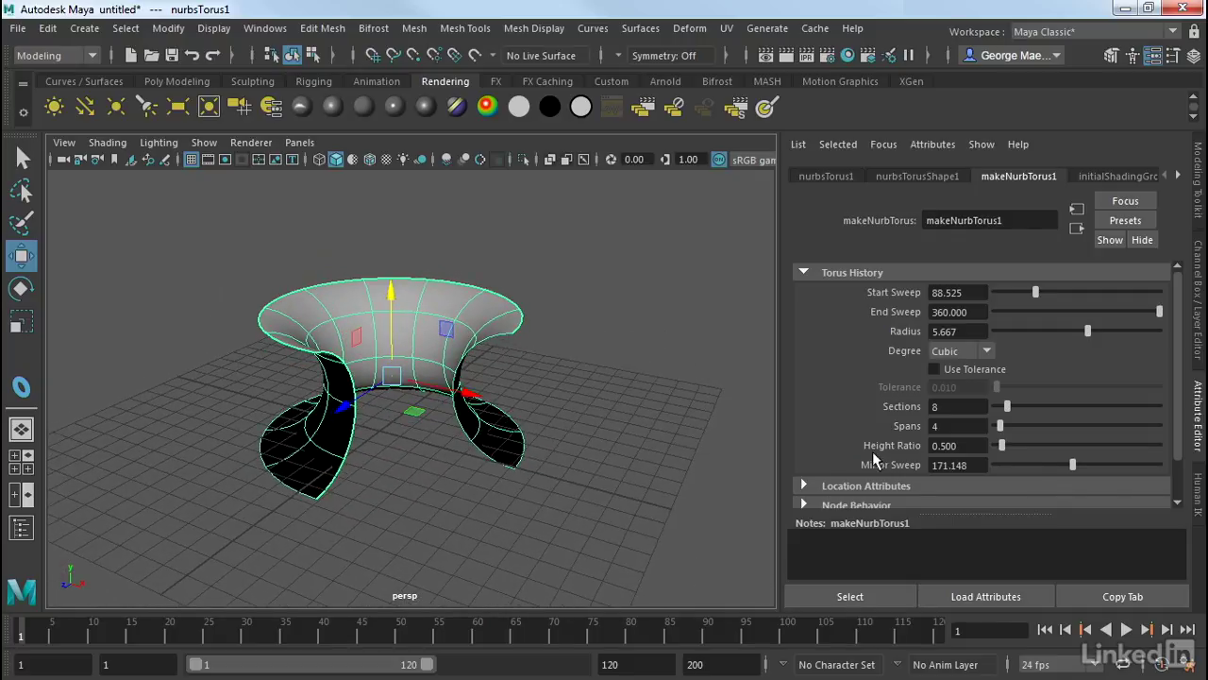
Step: Restore Minor Sweep to 360 and Start Sweep to 0 so the torus is a full ring
left_click_drag(1072, 466, 1174, 479)
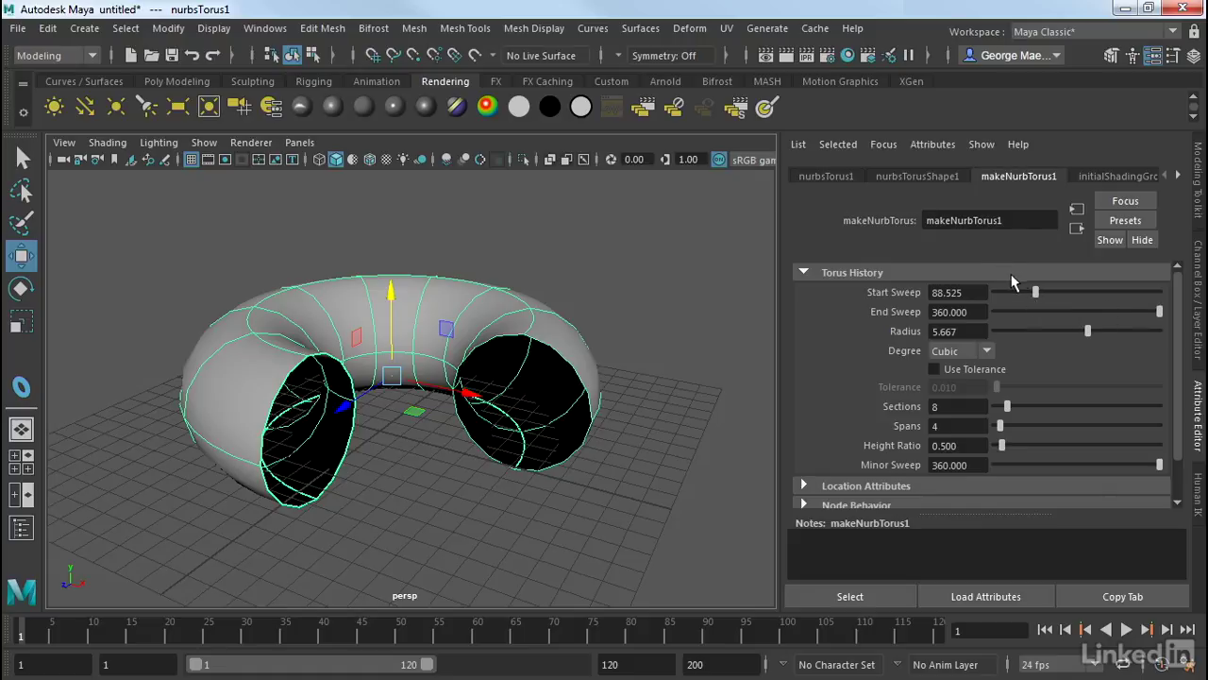
left_click_drag(1035, 295, 994, 295)
mouse_move(651, 325)
left_mouse_down("alt")
mouse_move(703, 350)
mouse_move(613, 330)
mouse_move(665, 325)
left_mouse_up("alt")
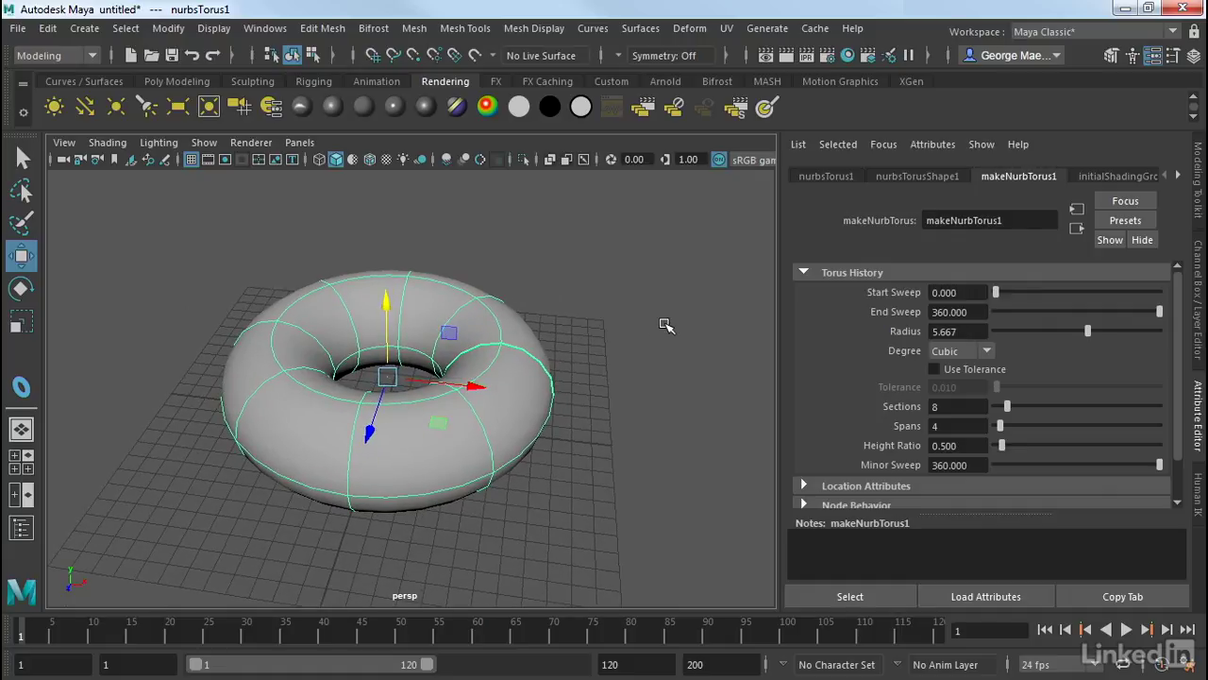